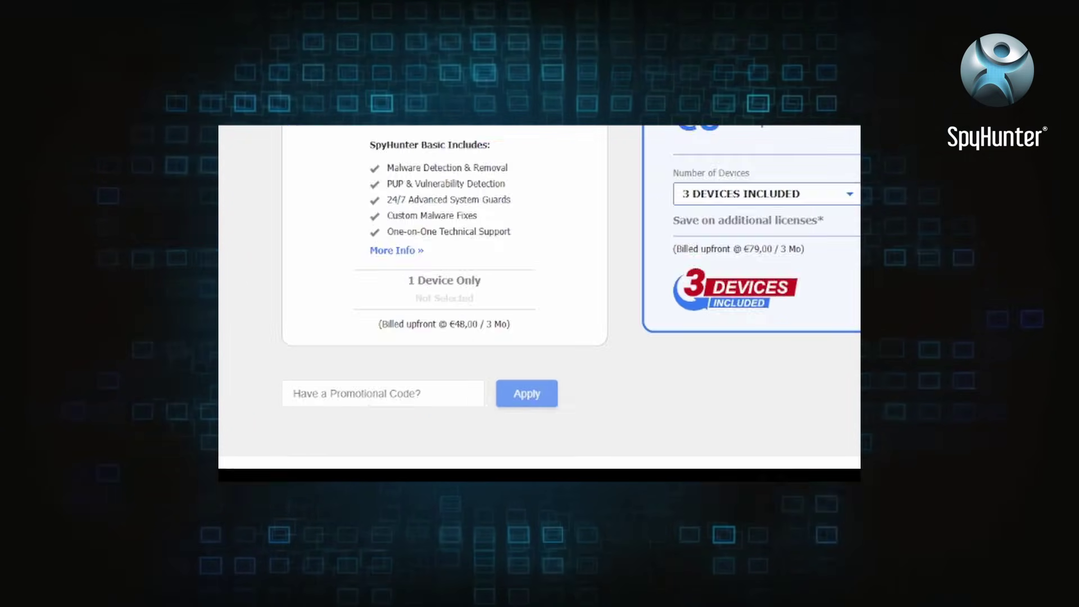
type("HT")
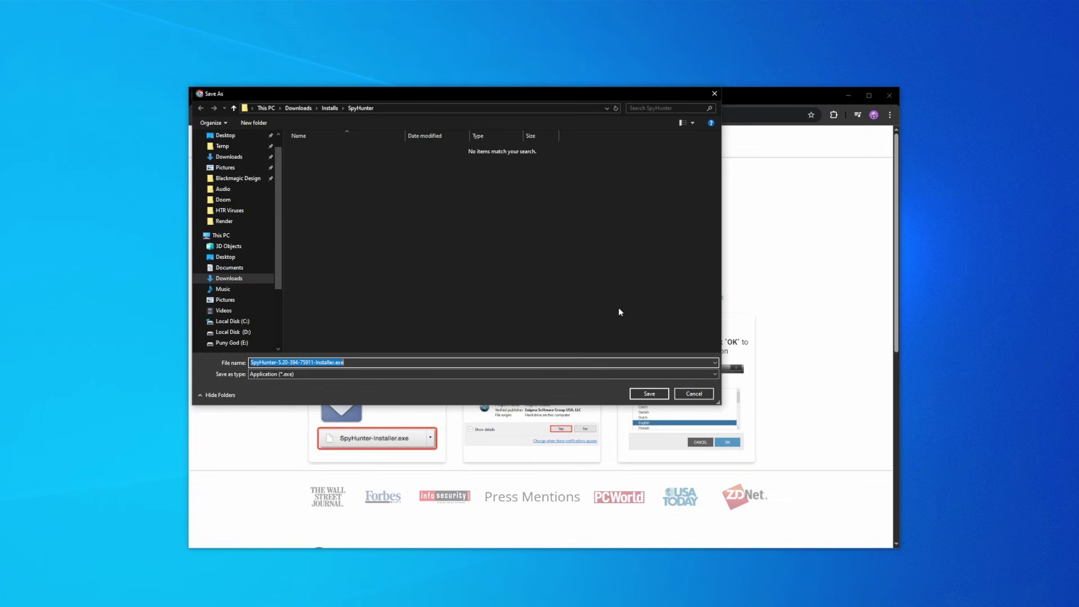
- Save the SpyHunter installer into Downloads\Installs\SpyHunter
left_click(660, 393)
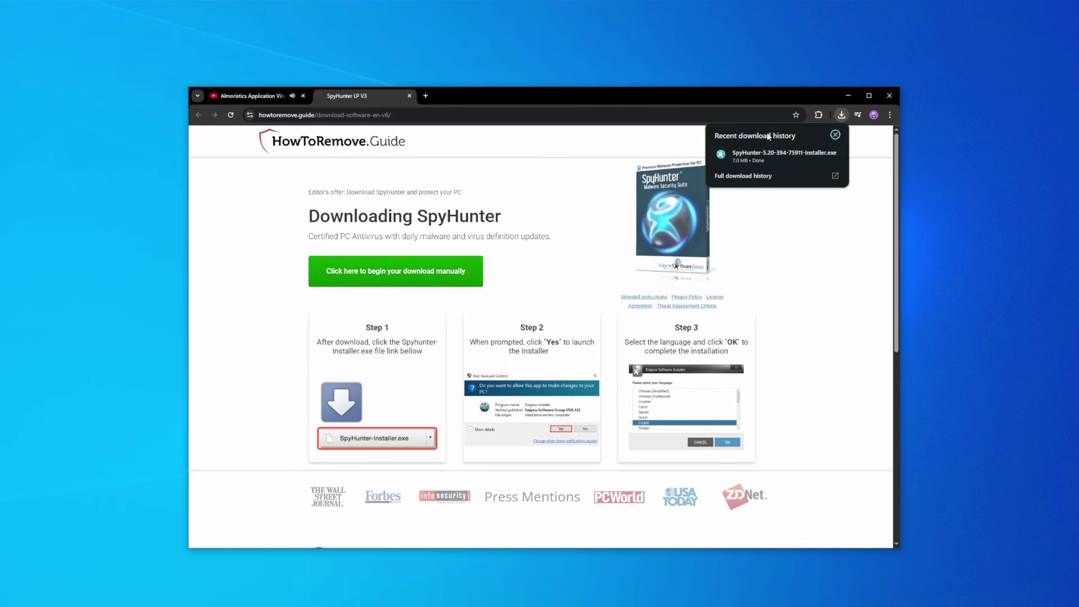
- Continue the SpyHunter installation and start buying a licence
left_click(640, 390)
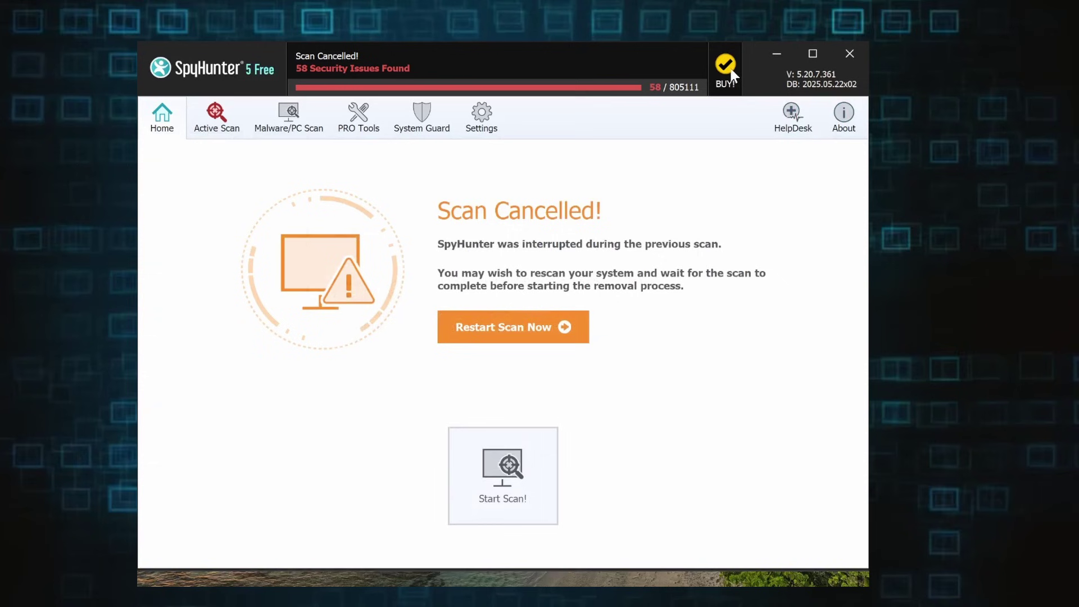
left_click(727, 71)
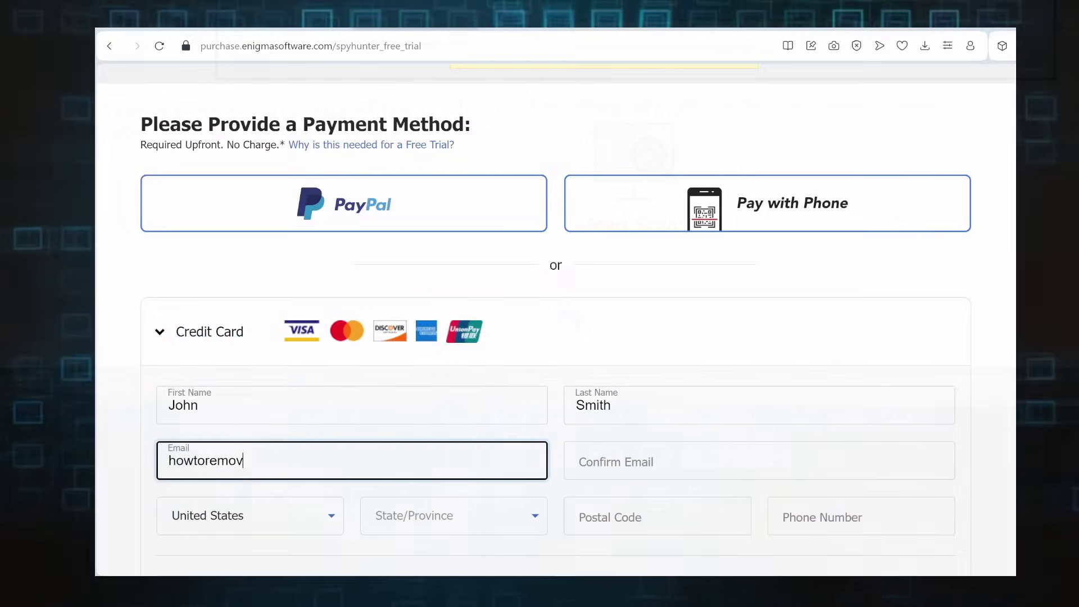
type("e")
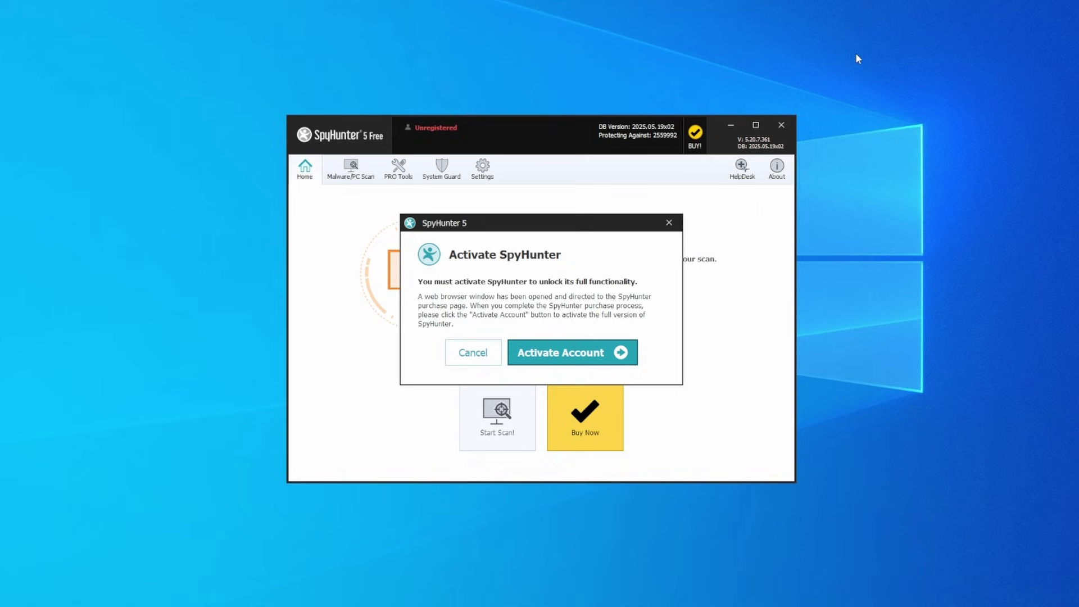
- Activate the SpyHunter account and apply the HTRG15 promo code for 15% off
left_click(567, 358)
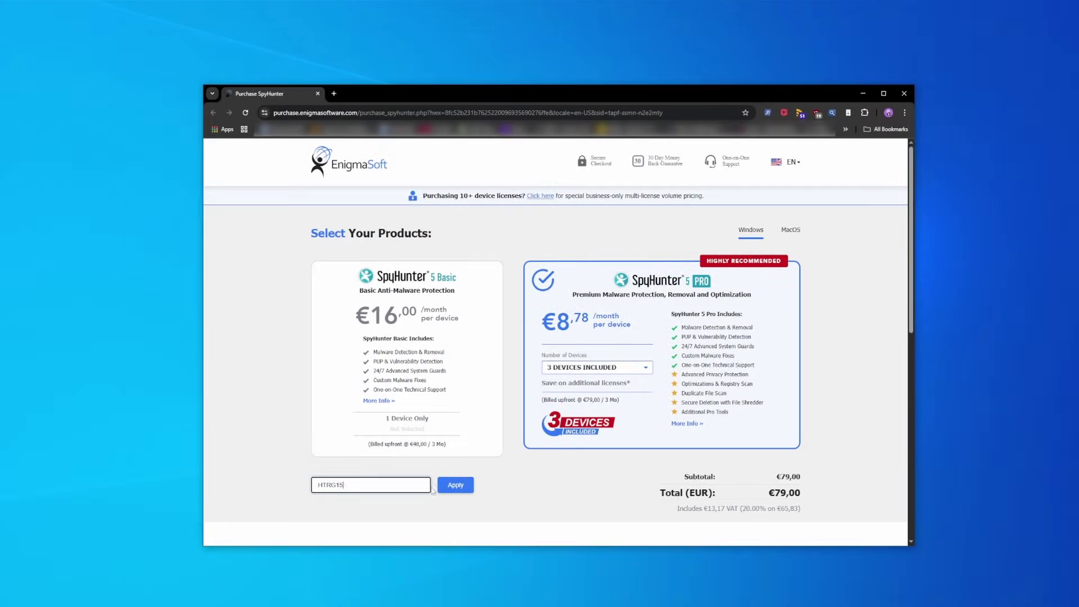
left_click(445, 487)
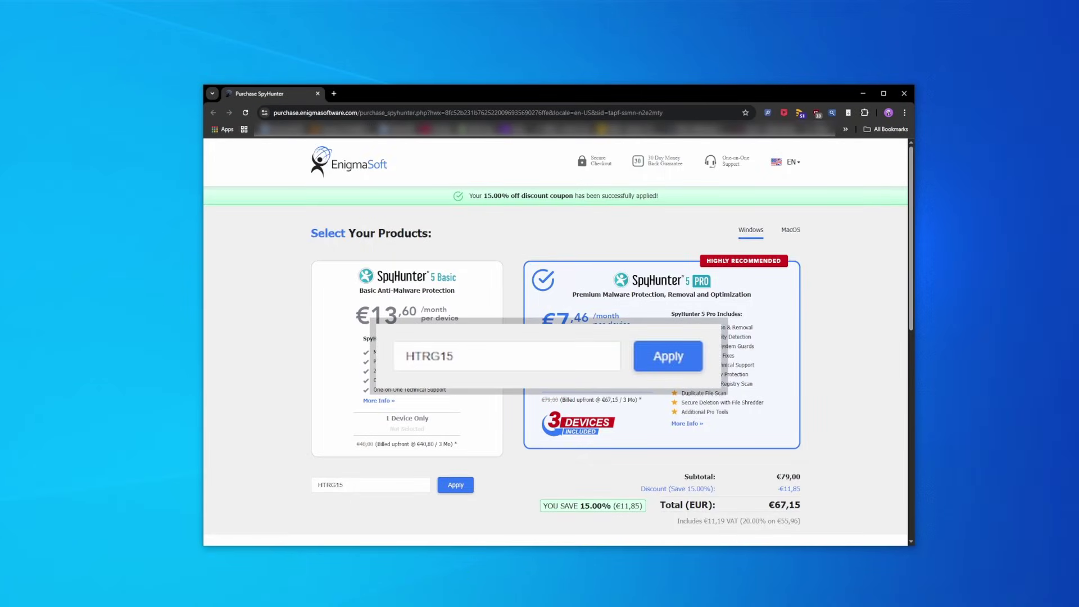
scroll(812, 386, "down", 5)
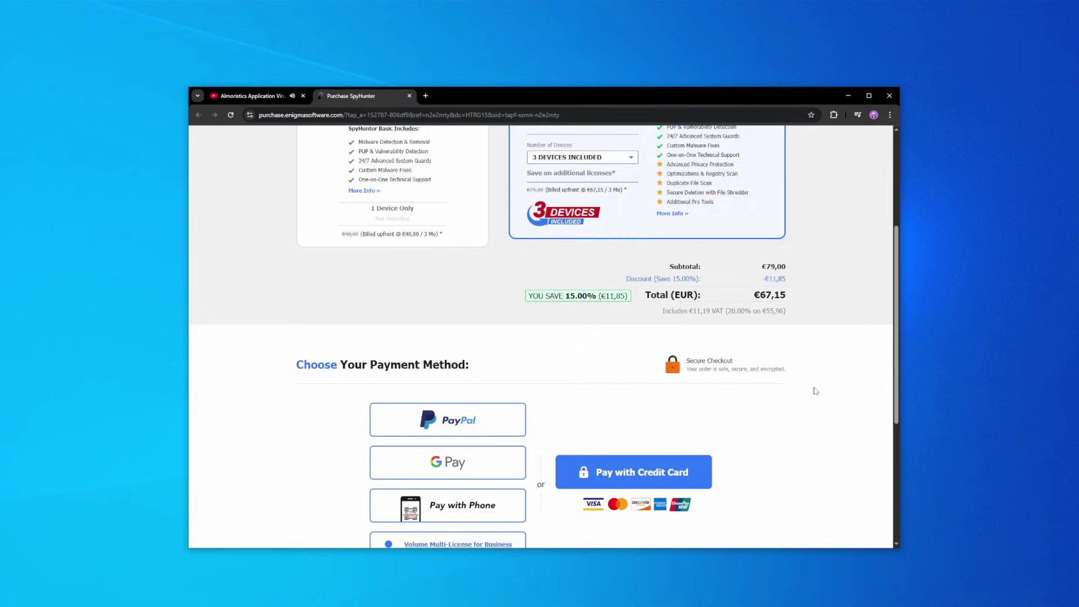
scroll(814, 391, "down", 2)
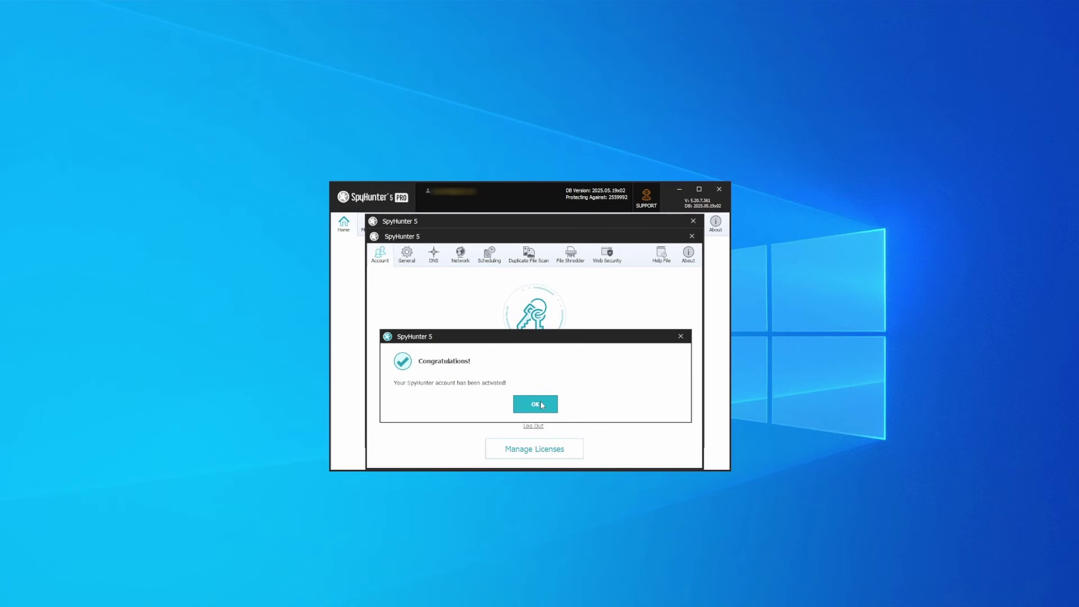
- Acknowledge the activation confirmation and start a full malware scan
left_click(541, 406)
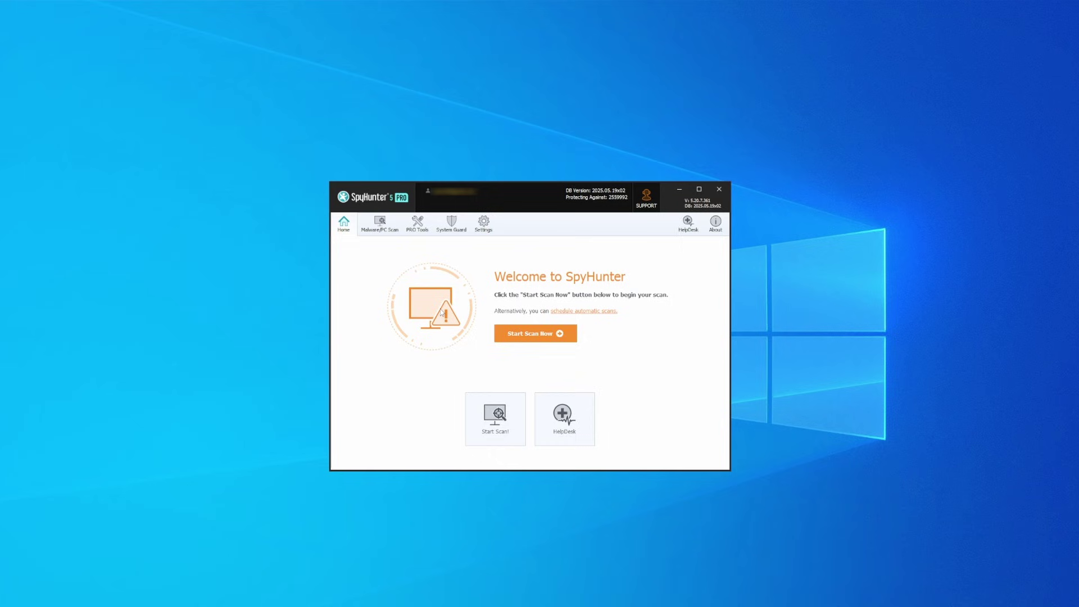
left_click(536, 338)
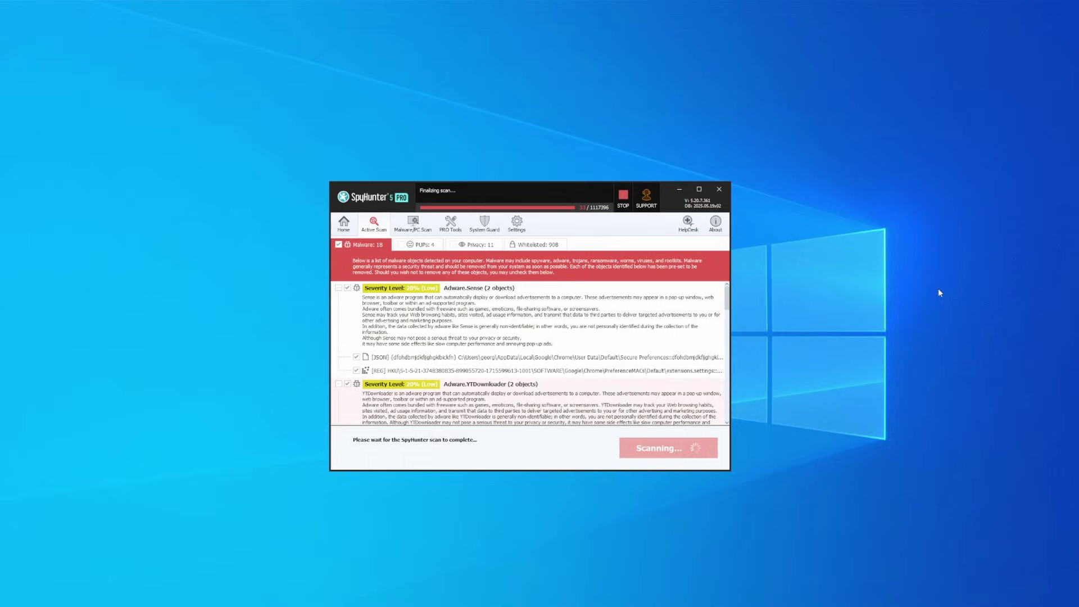
- Select all detected objects from the scan results and apply the fixes
left_click(662, 447)
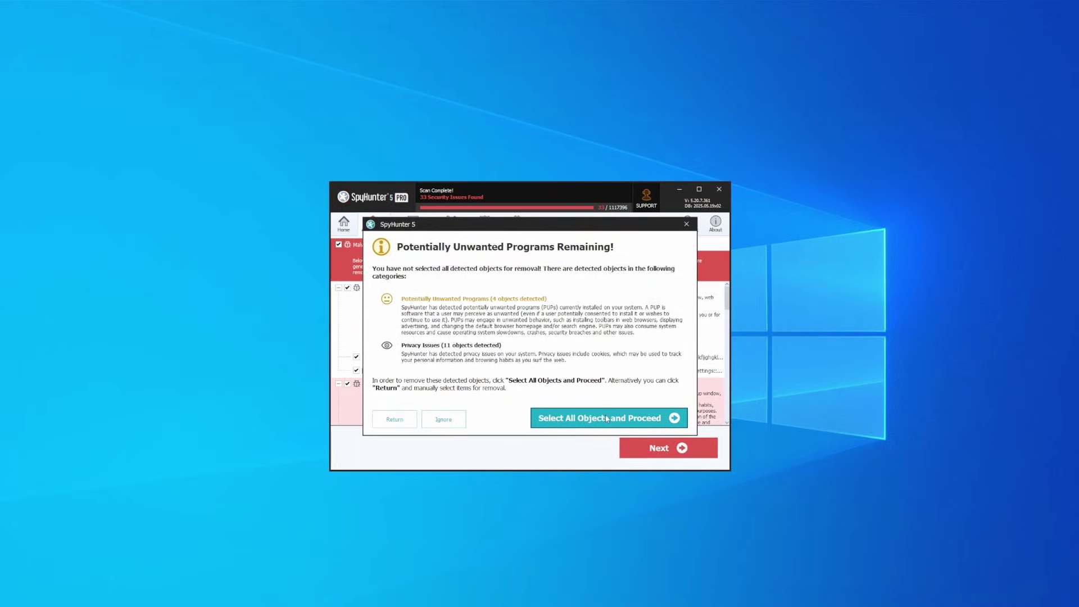
left_click(608, 419)
left_click(682, 451)
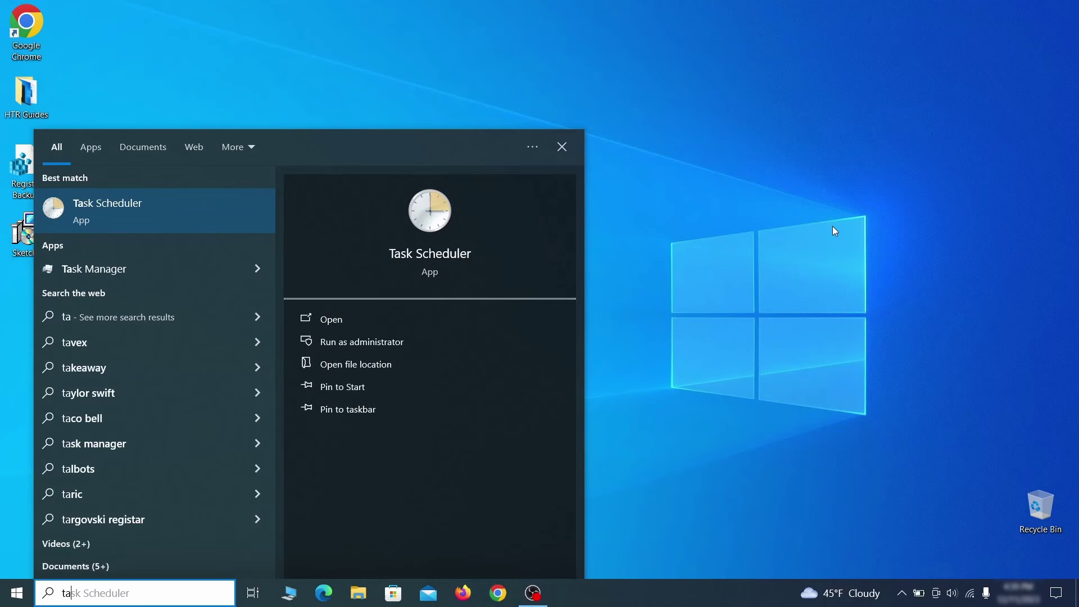
type("sk scheduler")
- Launch Task Scheduler and review the Sketchy Task's triggers and actions in its properties
key("Return")
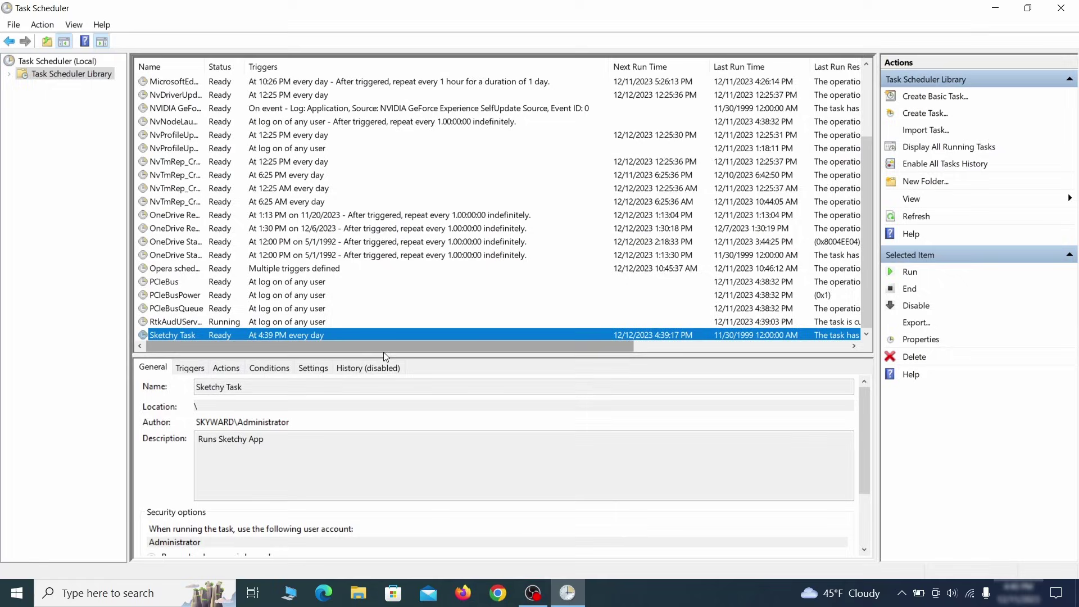
right_click(278, 335)
left_click(363, 405)
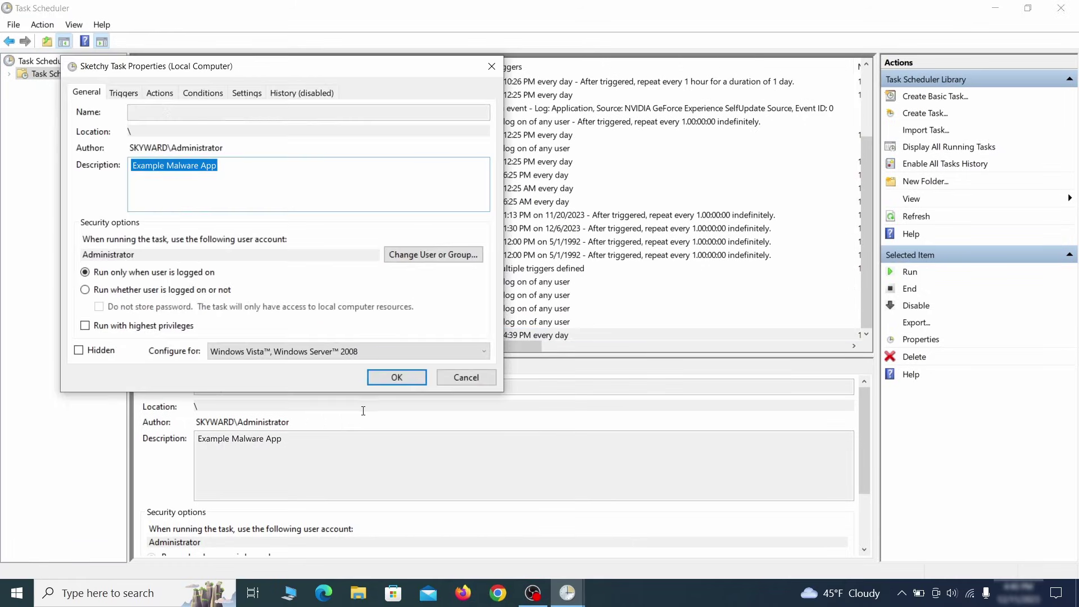
left_click(123, 93)
left_click(160, 92)
key("Return")
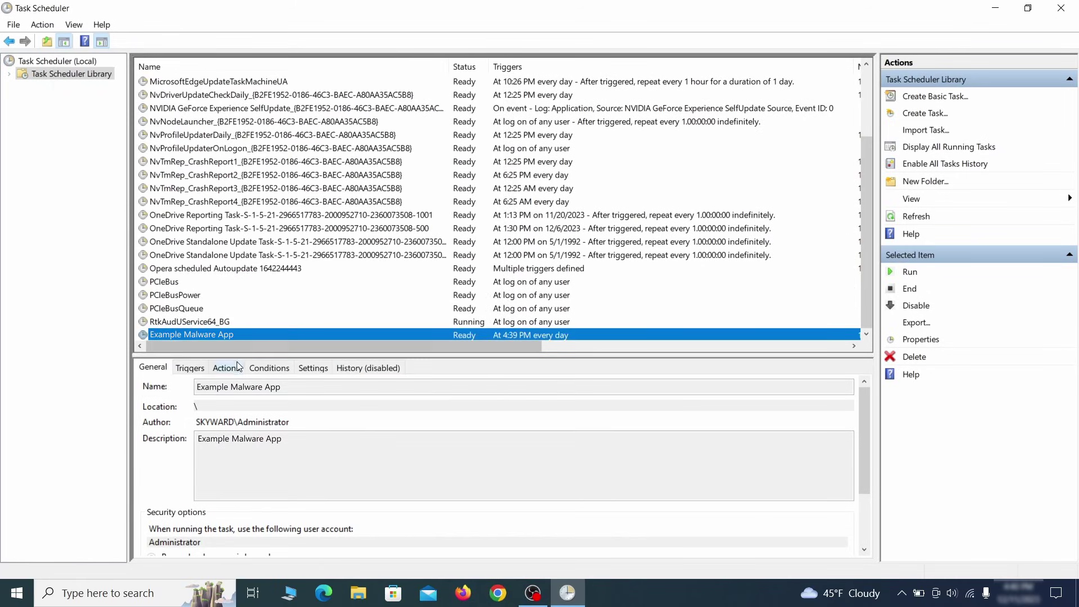
- Request deletion of the Example Malware App scheduled task
right_click(347, 333)
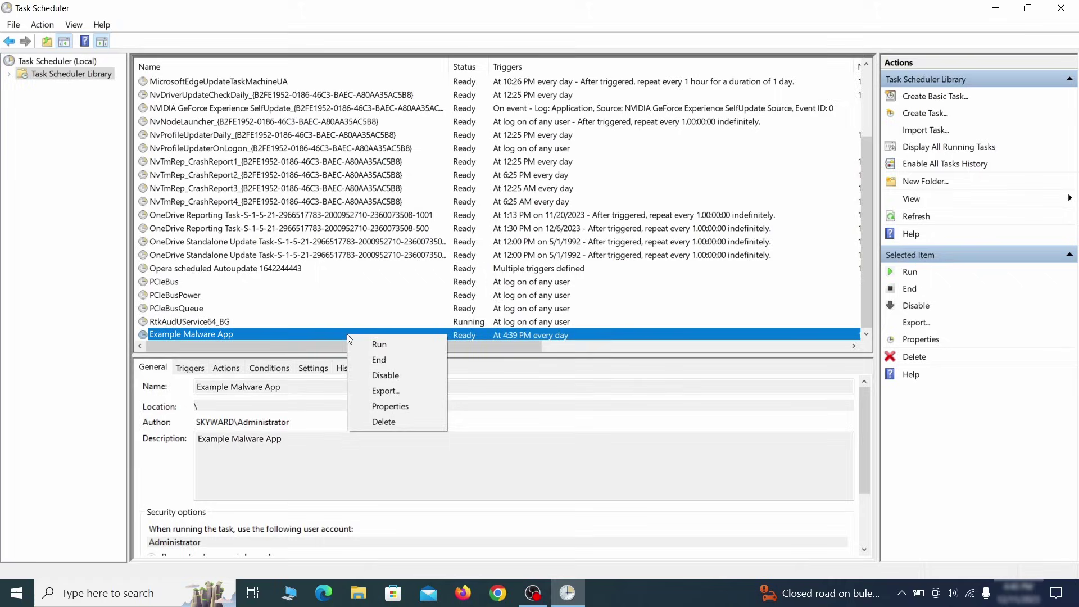
left_click(383, 422)
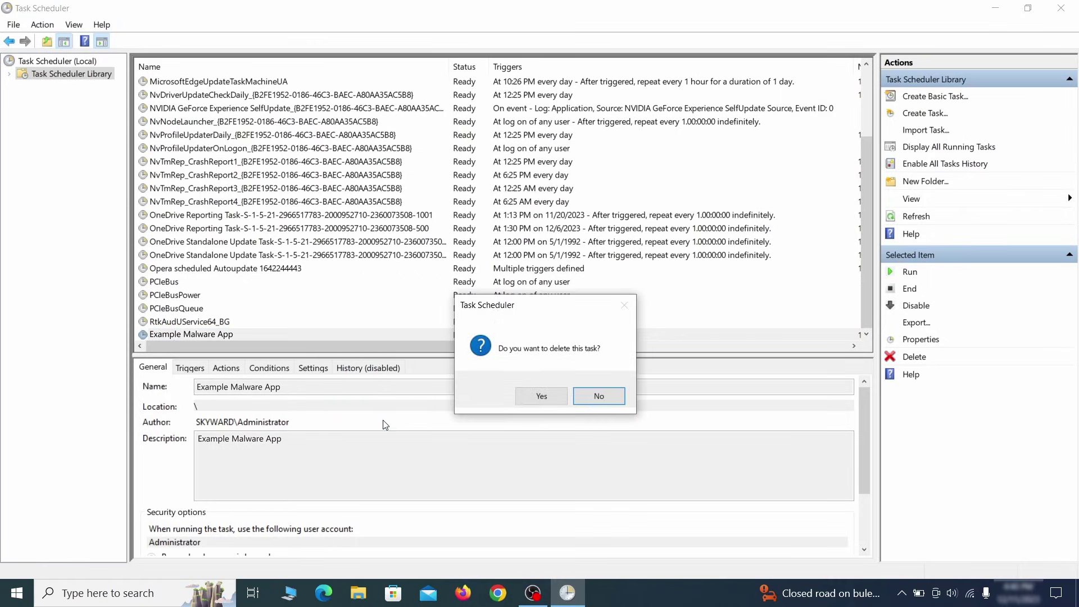
- Confirm the task deletion, then delete all three folders in Chrome's Default\Extensions
left_click(542, 398)
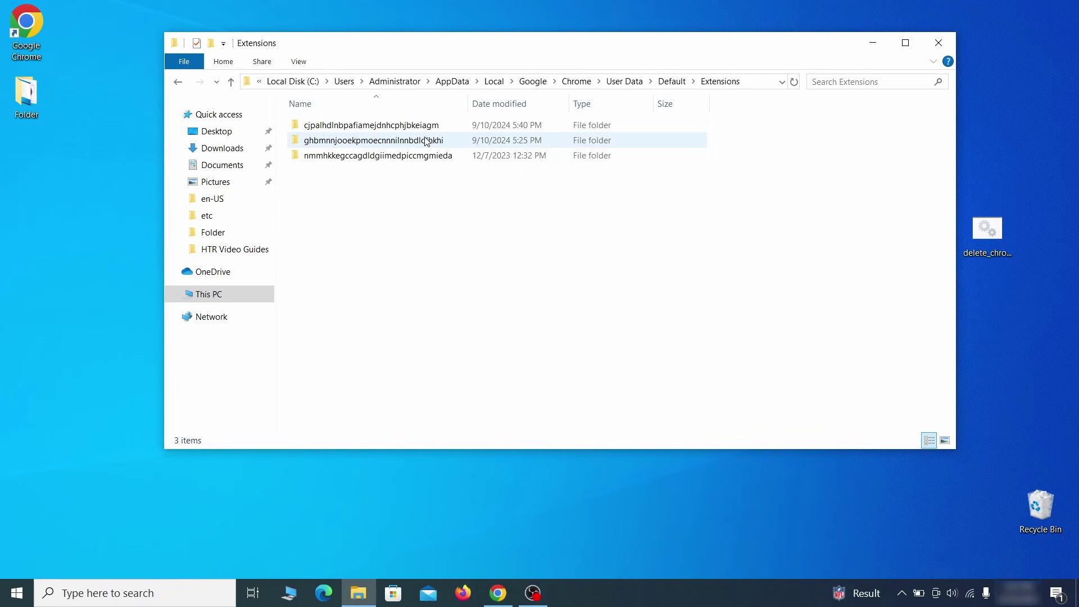
left_click_drag(403, 185, 447, 125)
right_click(453, 133)
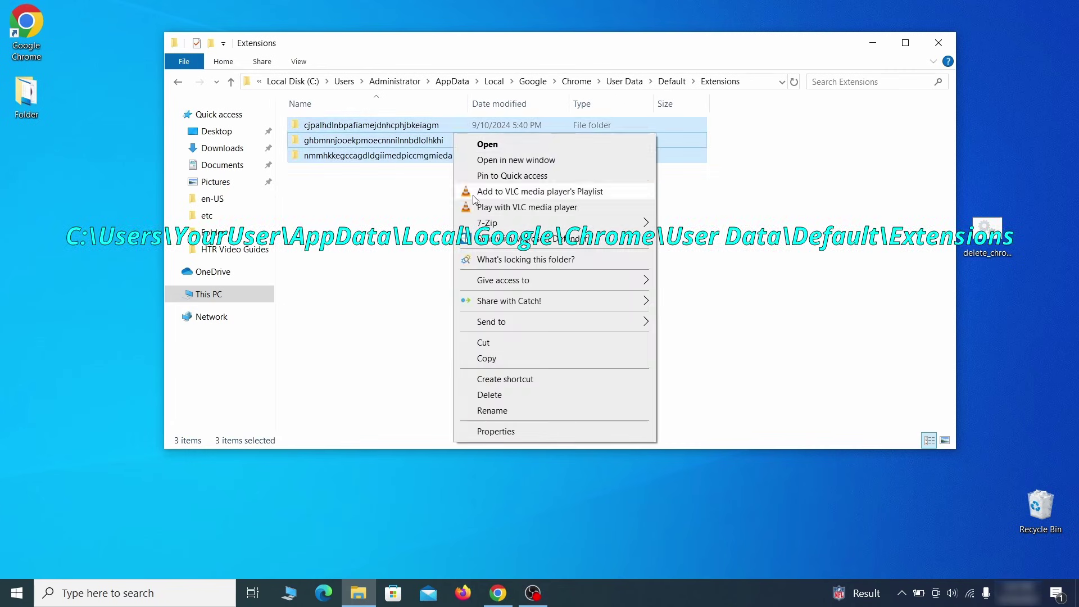
left_click(498, 396)
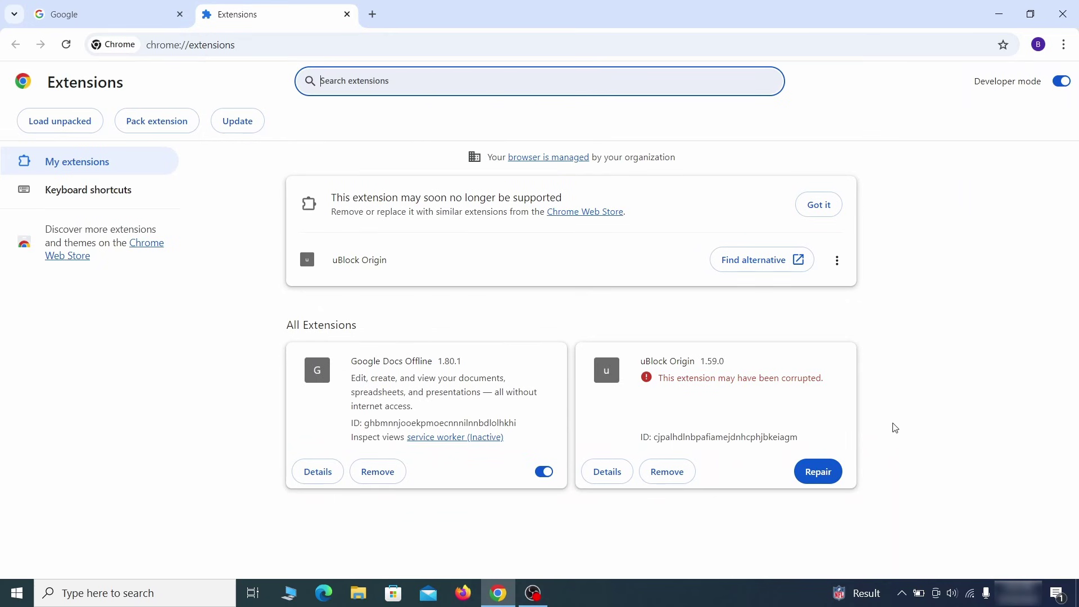
- Repair uBlock Origin, then copy the rogue HomepageLocation value from chrome://policy into Notepad
left_click(818, 472)
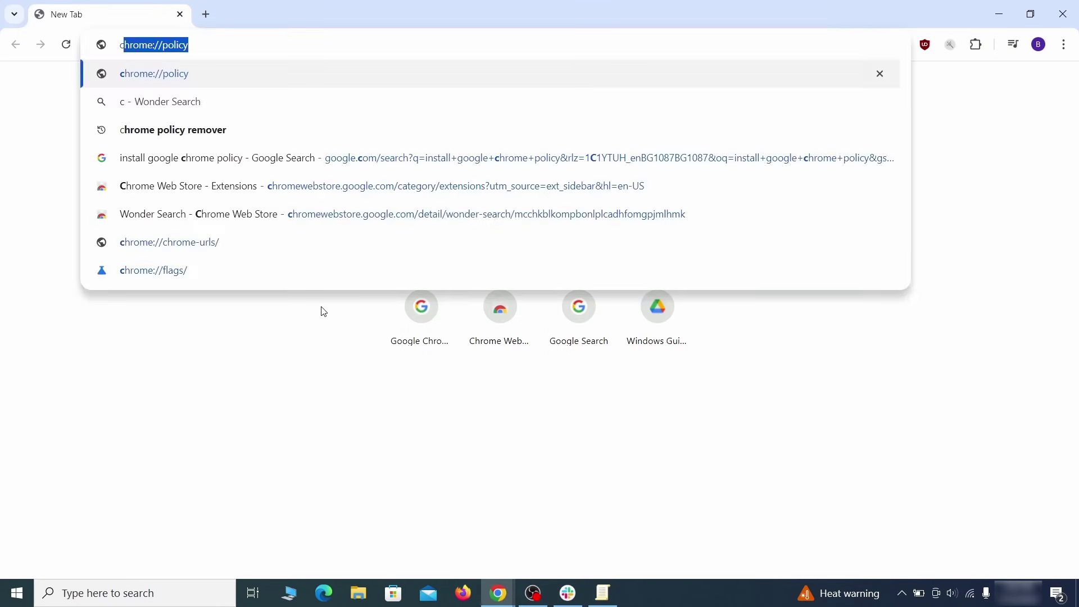
type("h")
key("Return")
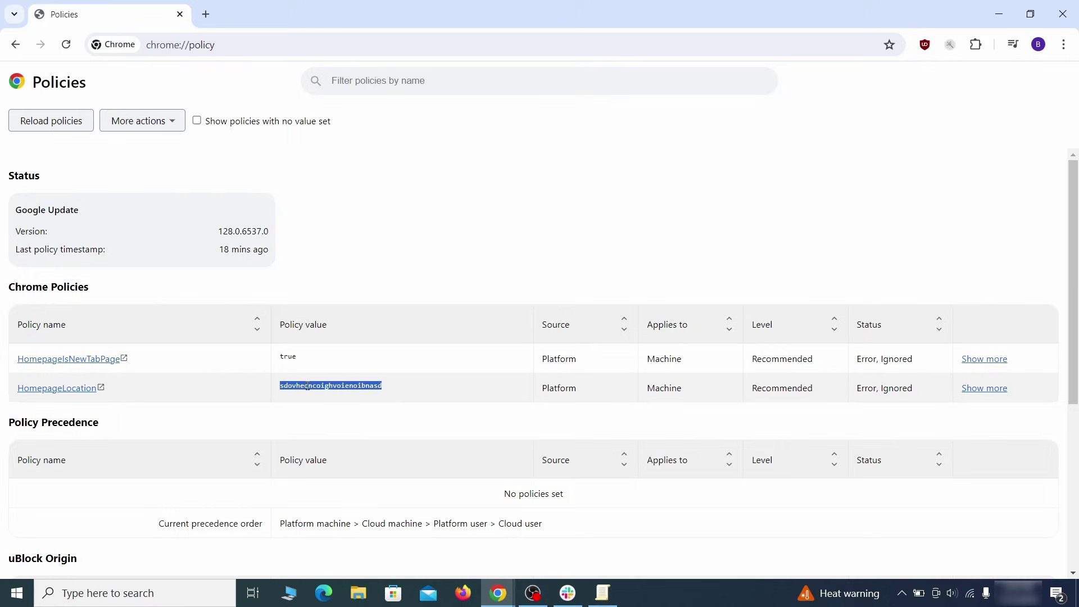
right_click(308, 387)
left_click(338, 398)
right_click(535, 251)
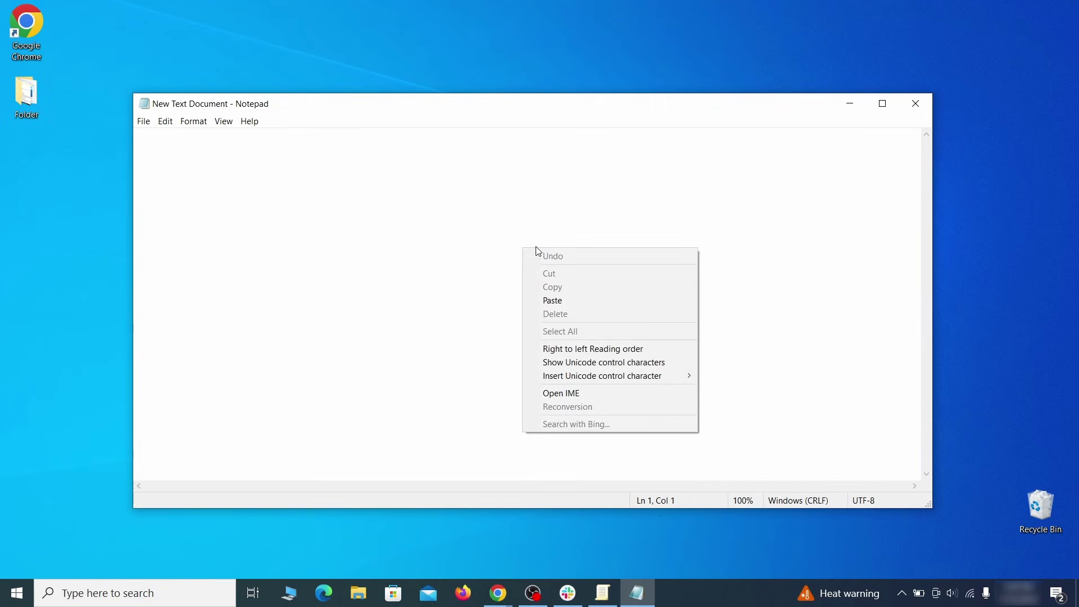
left_click(566, 300)
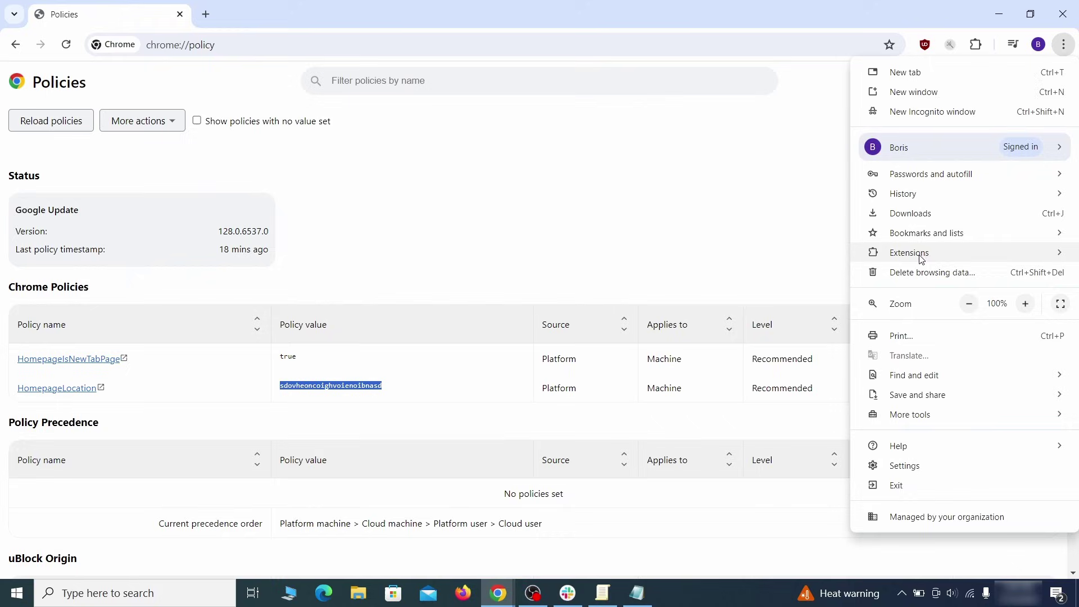
- Enable Developer mode in Extensions, copy the Wonder Search extension ID and minimize Chrome
left_click(801, 256)
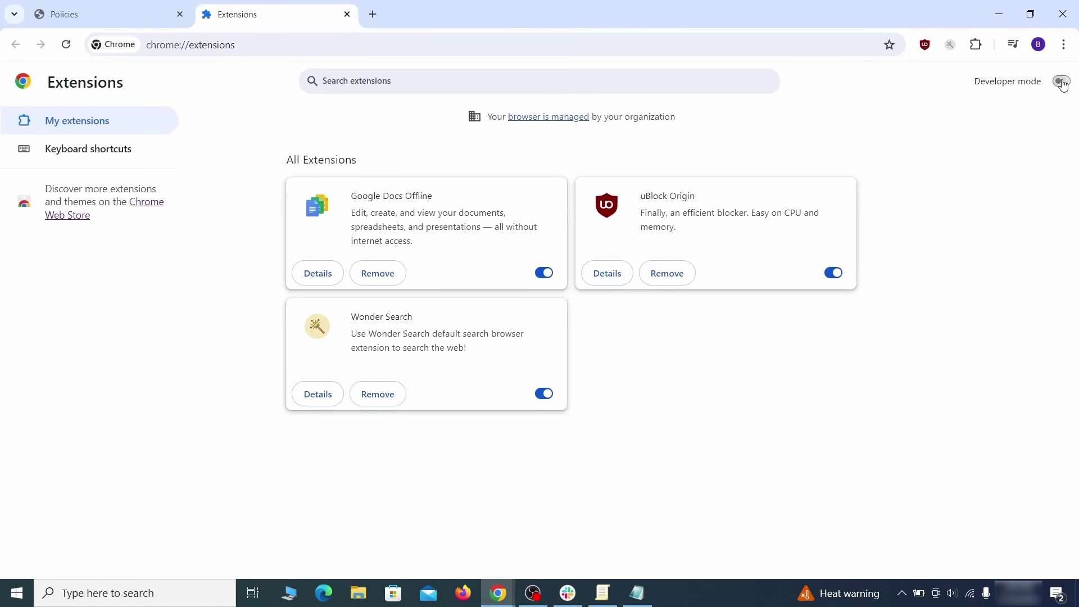
left_click(1062, 82)
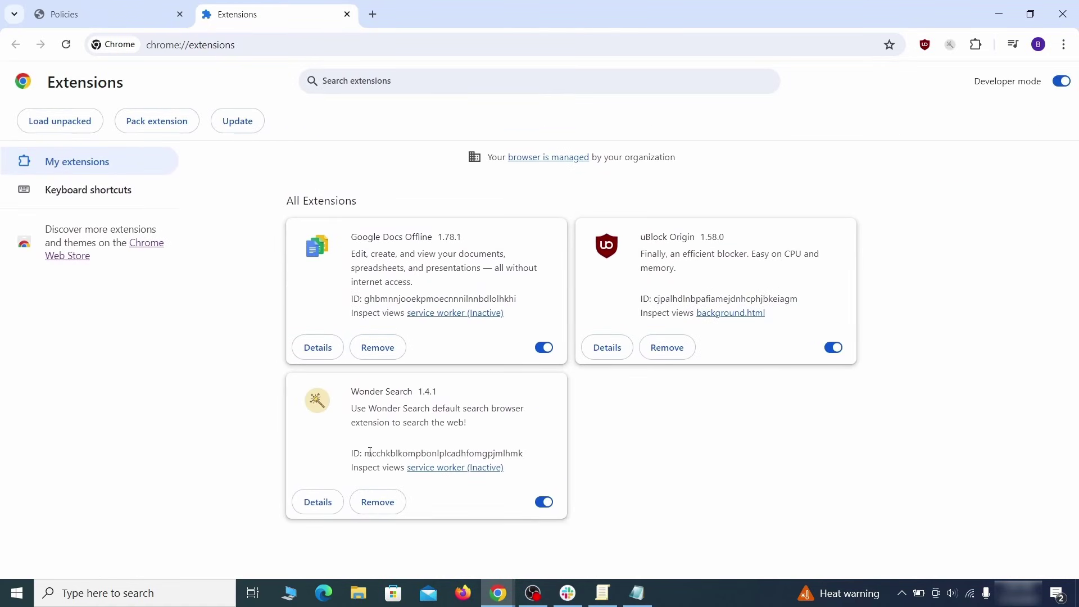
right_click(523, 453)
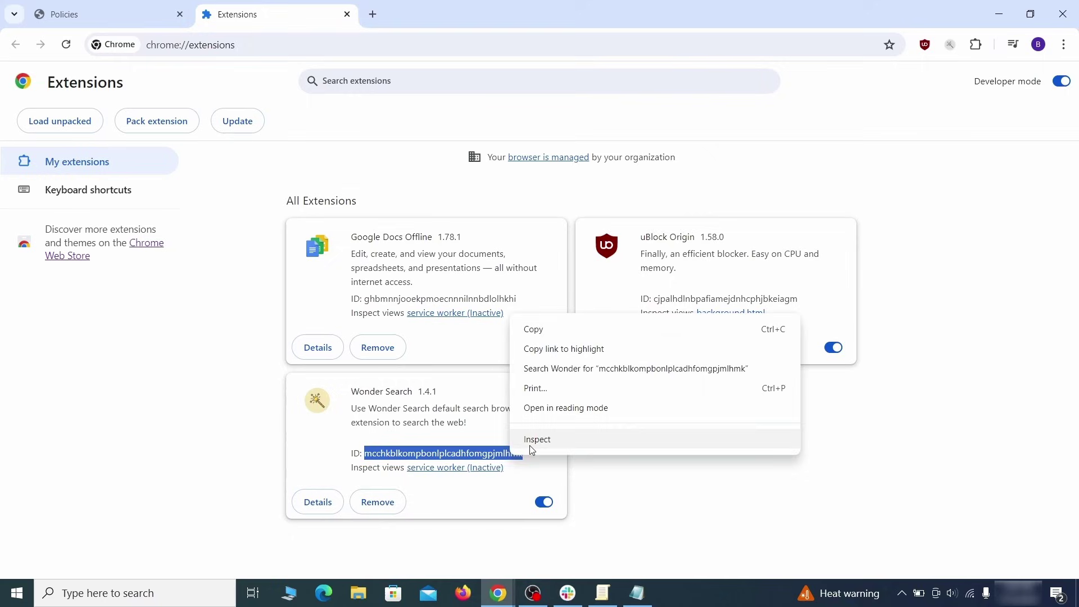
left_click(532, 331)
left_click(999, 14)
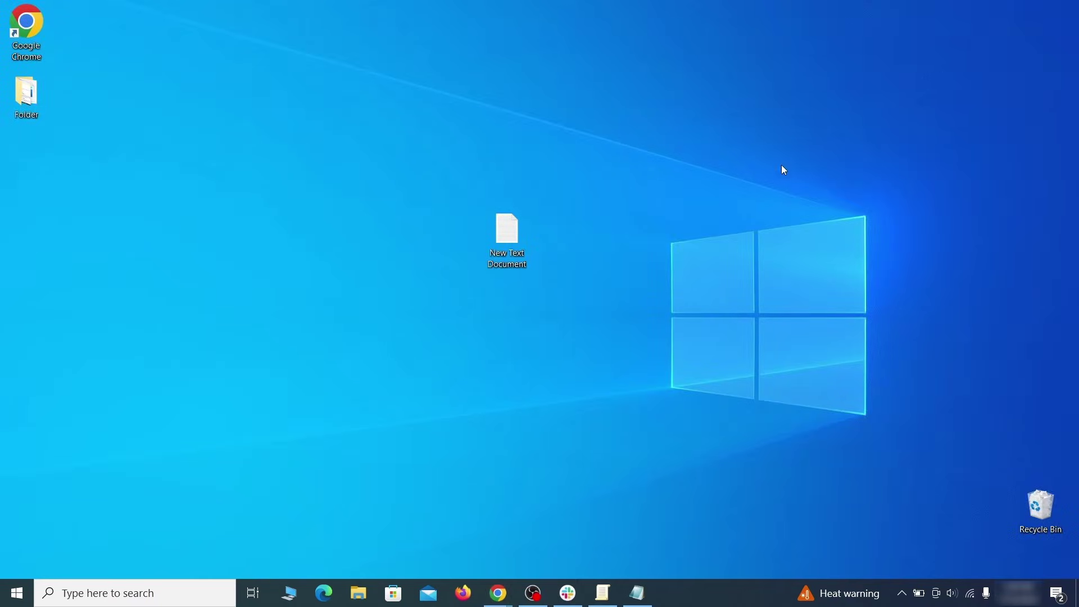
- Paste the extension ID into the note and launch Registry Editor as administrator with search ready
left_click(636, 593)
right_click(315, 225)
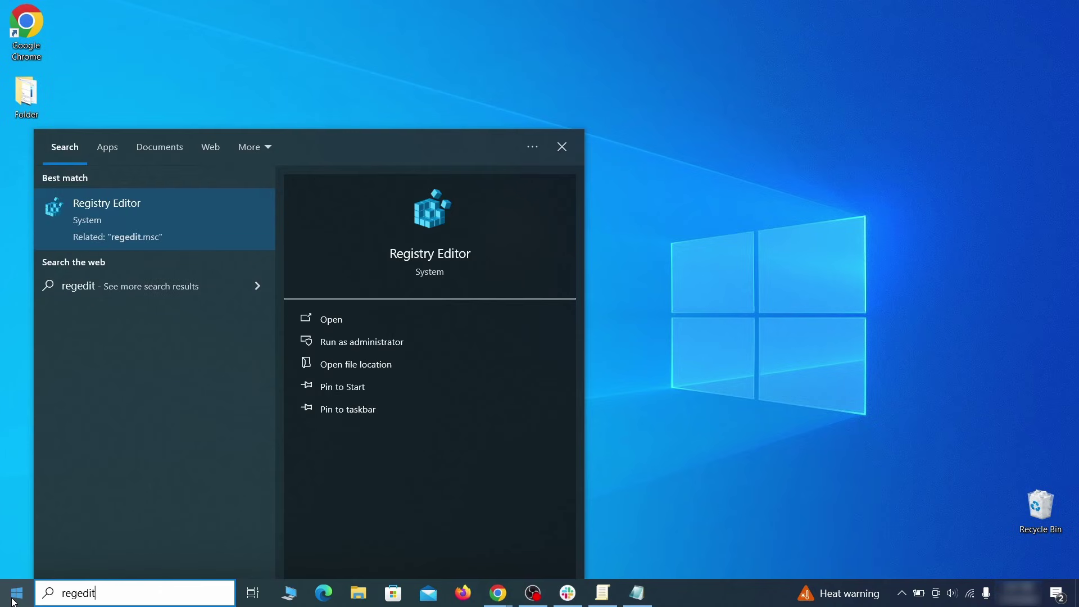
right_click(216, 213)
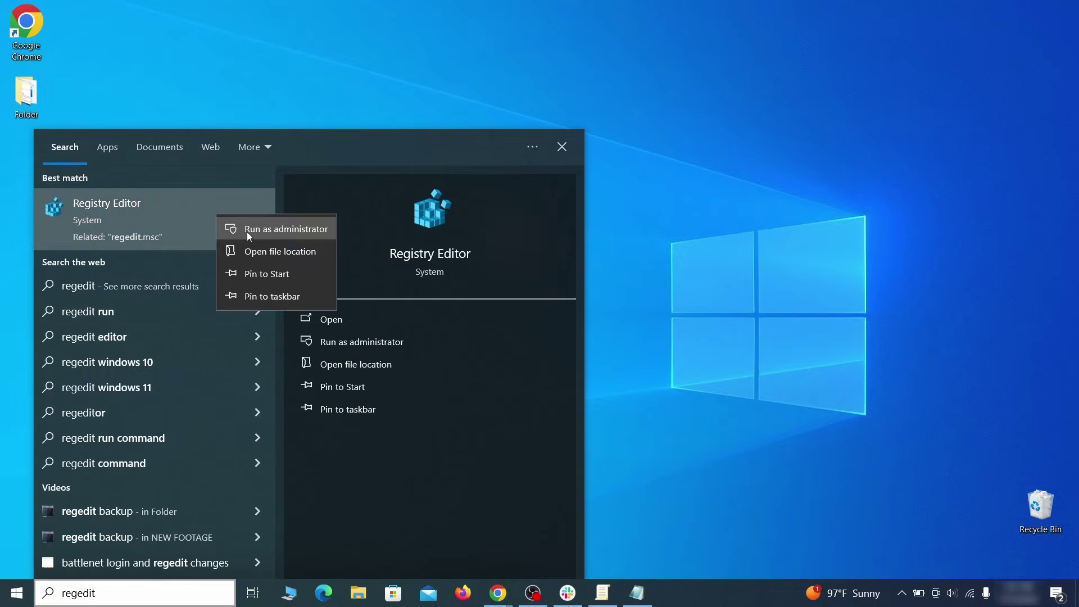
left_click(247, 230)
key("ctrl+f")
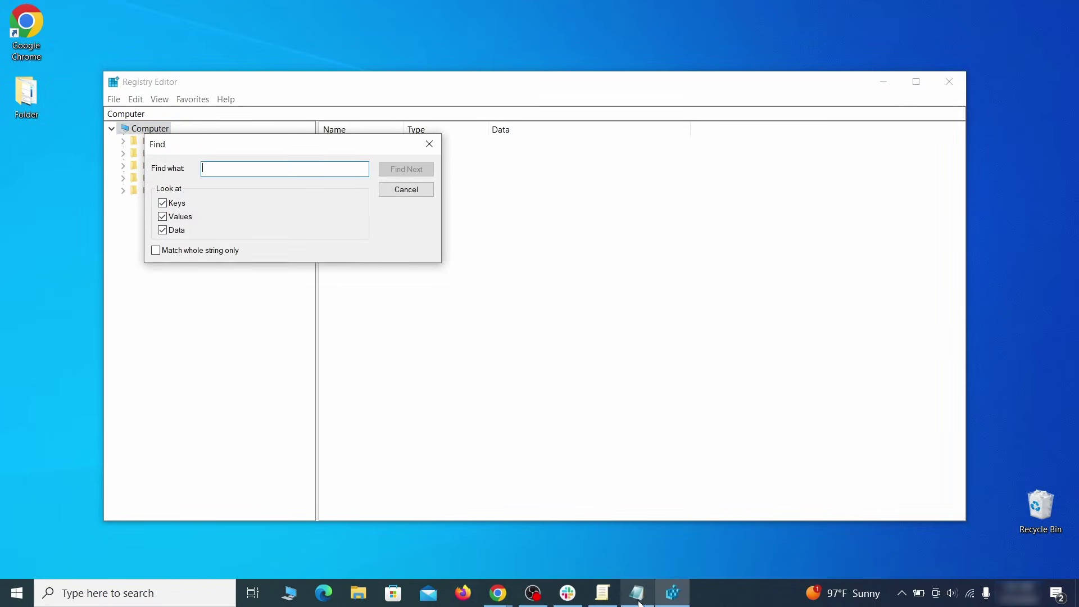
- Search the registry for the rogue homepage value copied from the note
left_click(636, 593)
right_click(243, 148)
left_click(268, 190)
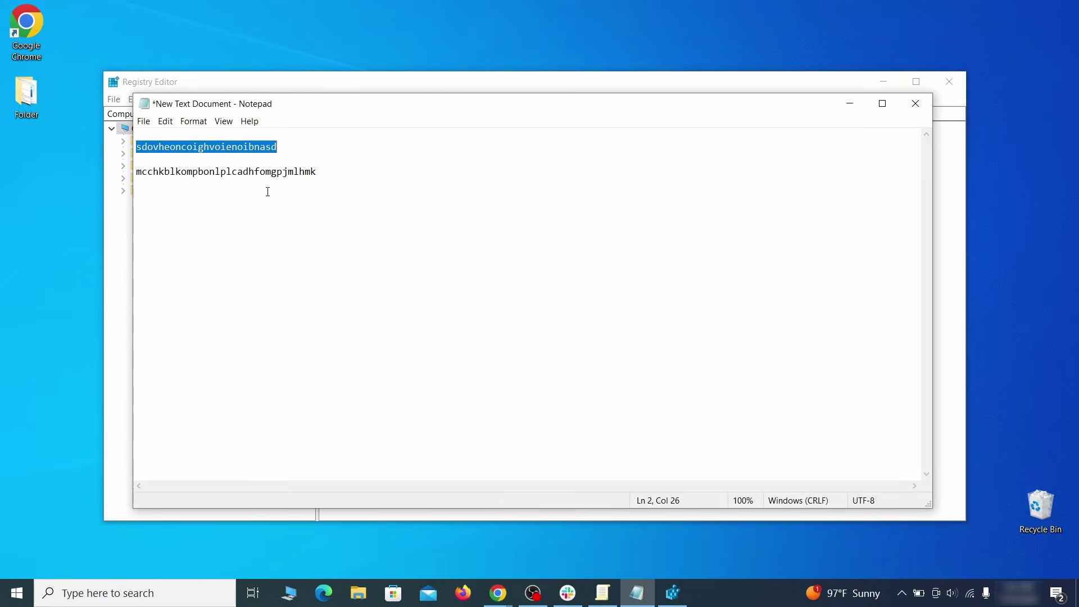
left_click(108, 206)
right_click(241, 172)
left_click(284, 227)
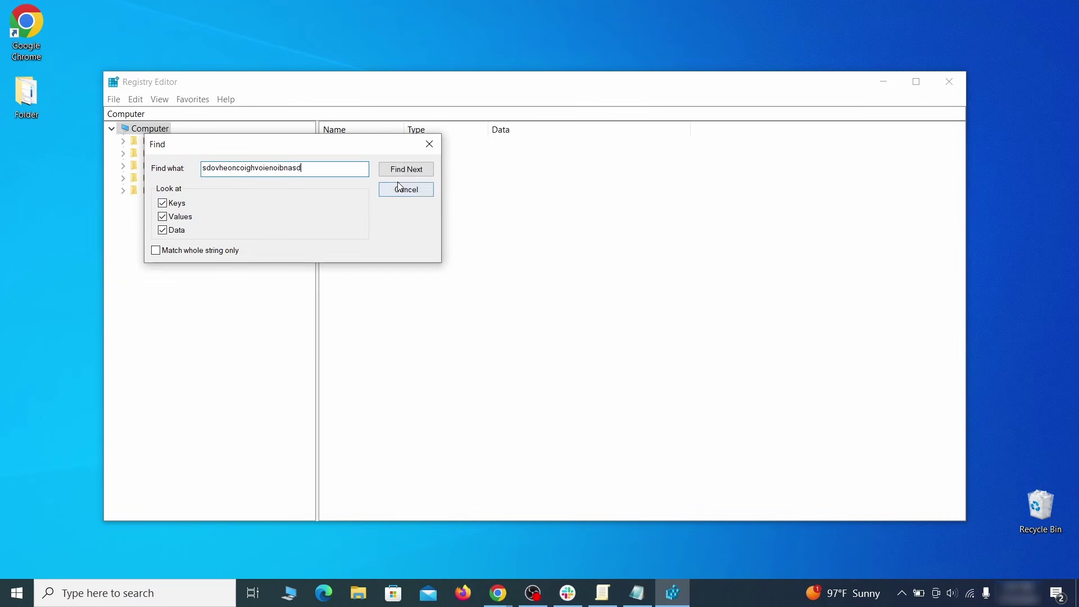
left_click(420, 172)
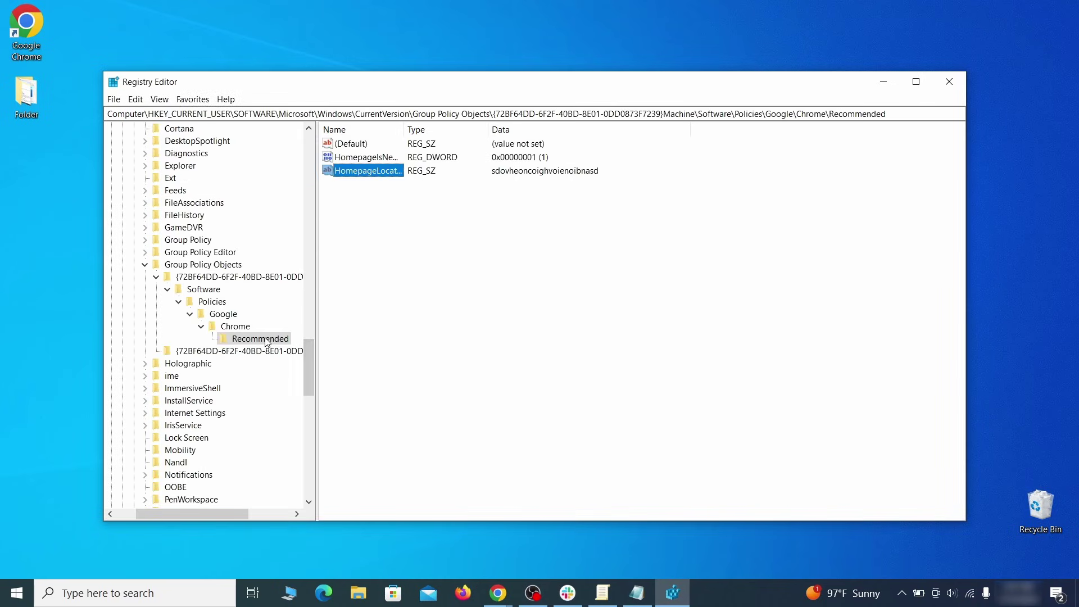
- Delete the found Recommended Chrome policy key holding the rogue homepage
right_click(267, 339)
left_click(321, 391)
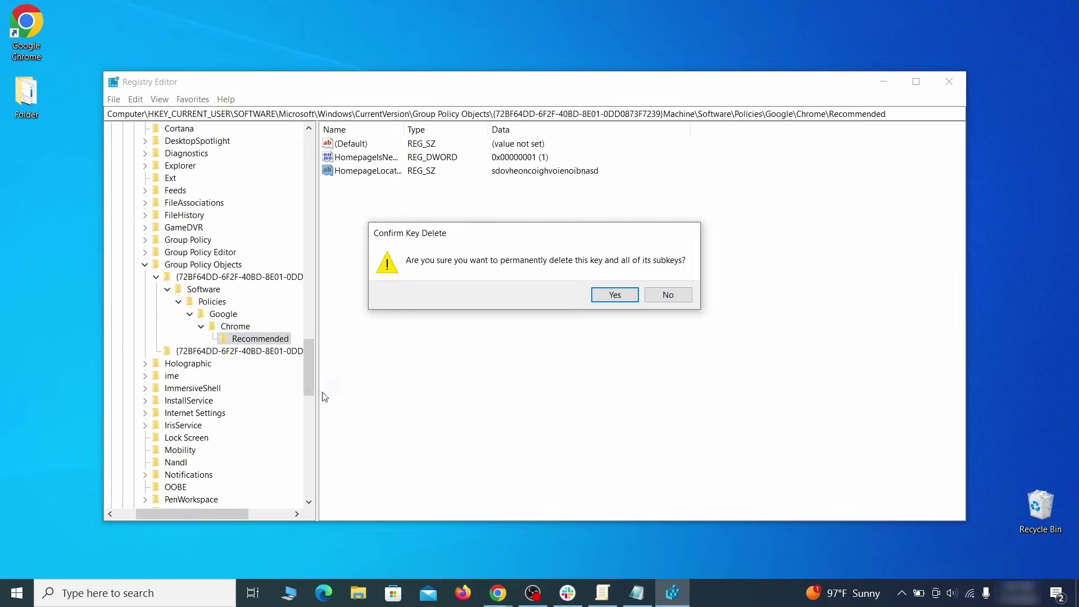
left_click(615, 294)
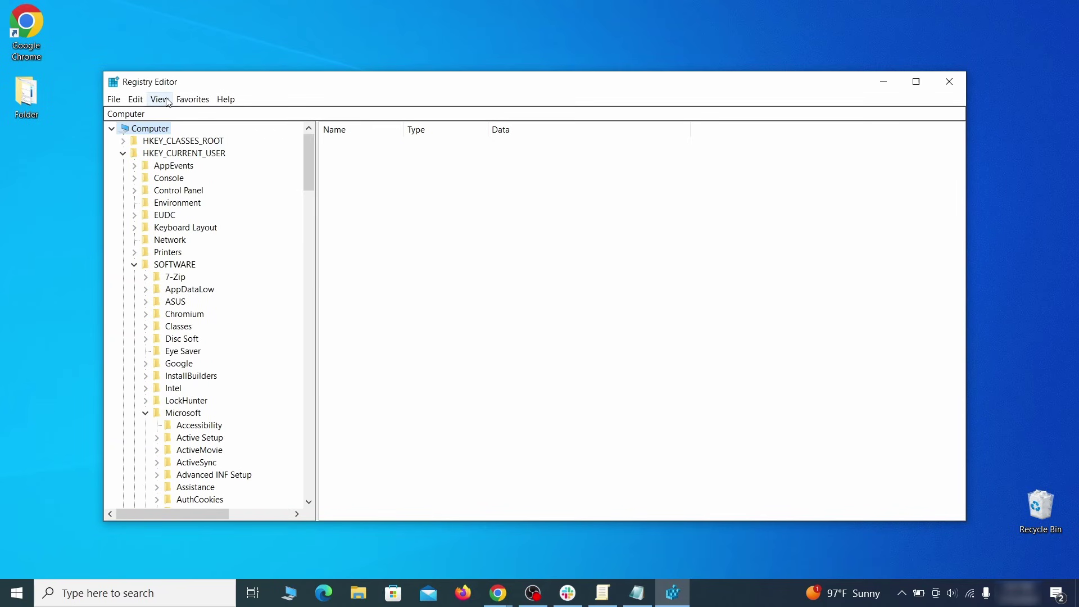
- Attempt to delete HKLM\SOFTWARE\Google\Chrome, which fails with an error
left_click(135, 99)
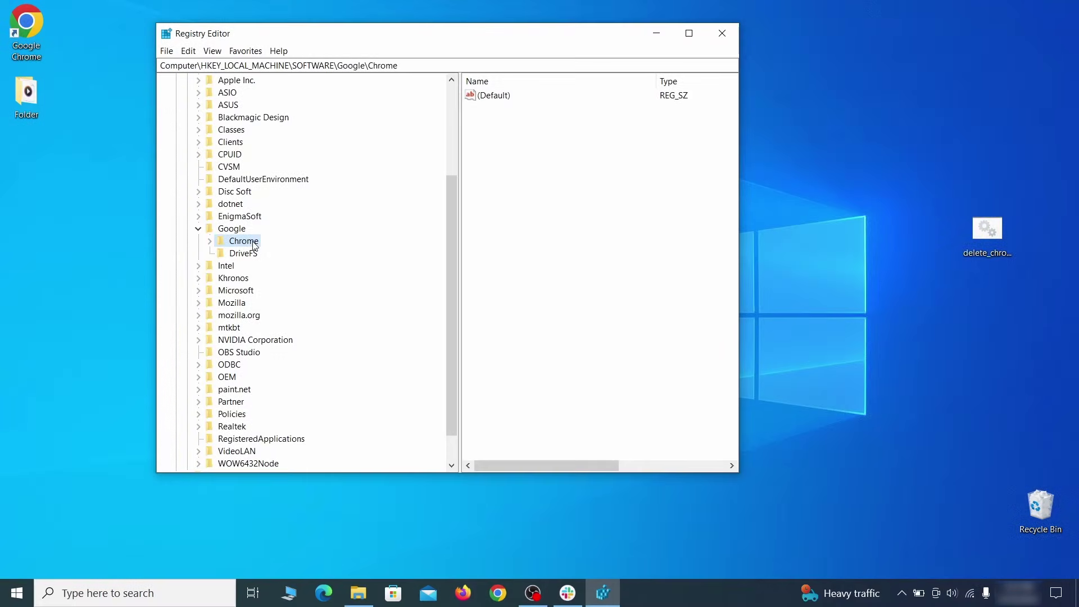
right_click(252, 243)
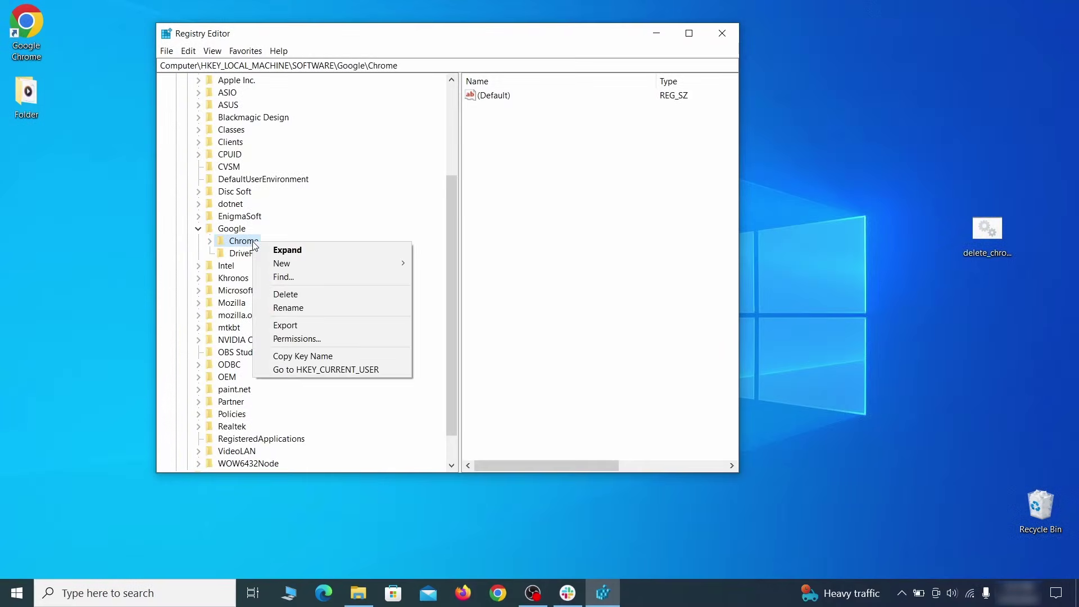
left_click(298, 296)
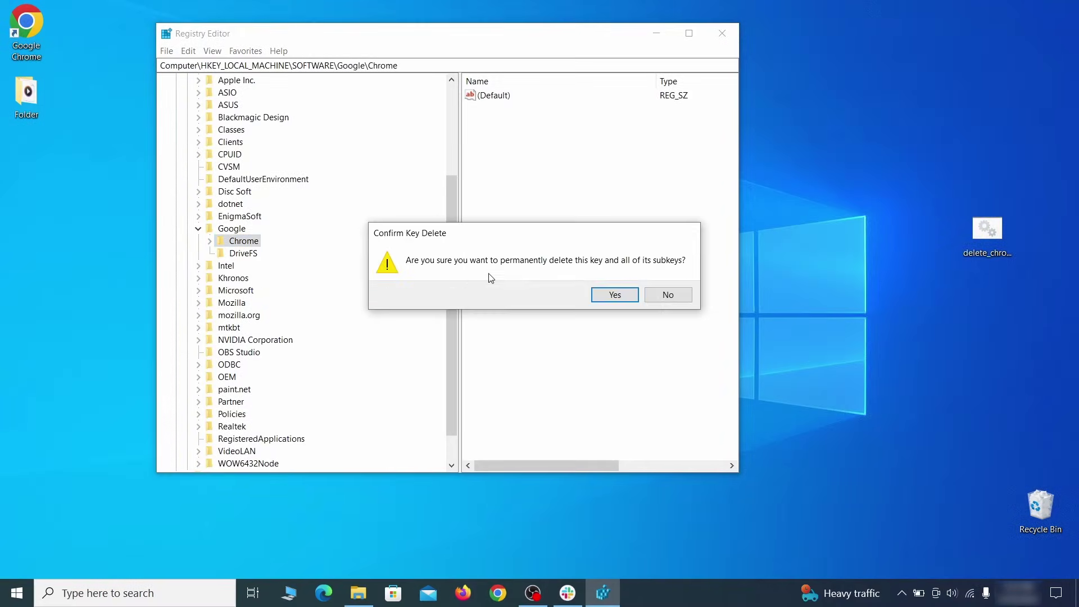
left_click(614, 295)
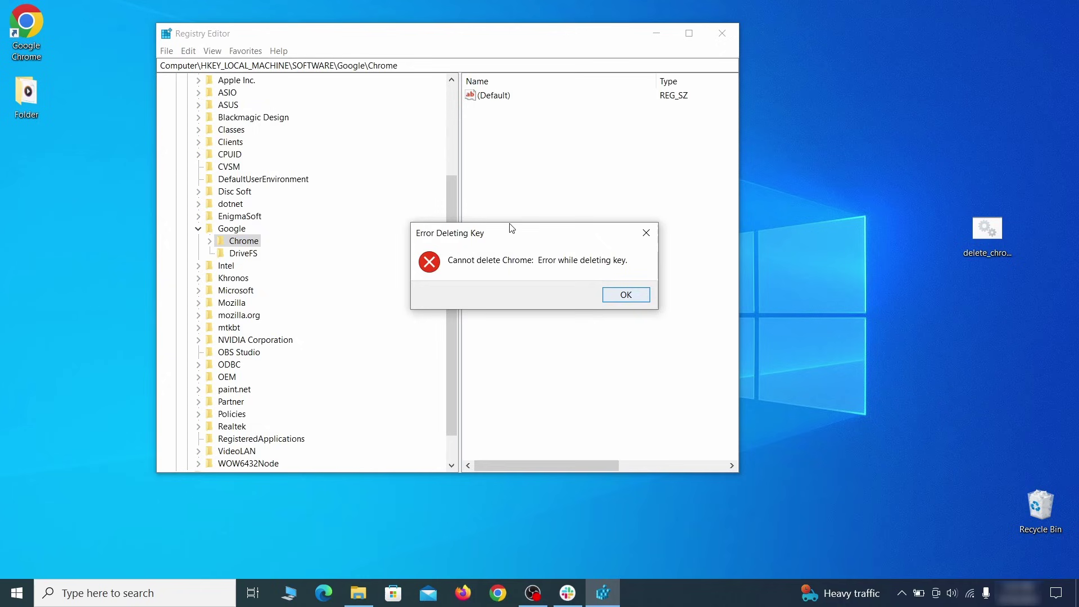
left_click(633, 296)
- Take ownership of the Chrome key as Everyone and replace child permissions
right_click(252, 241)
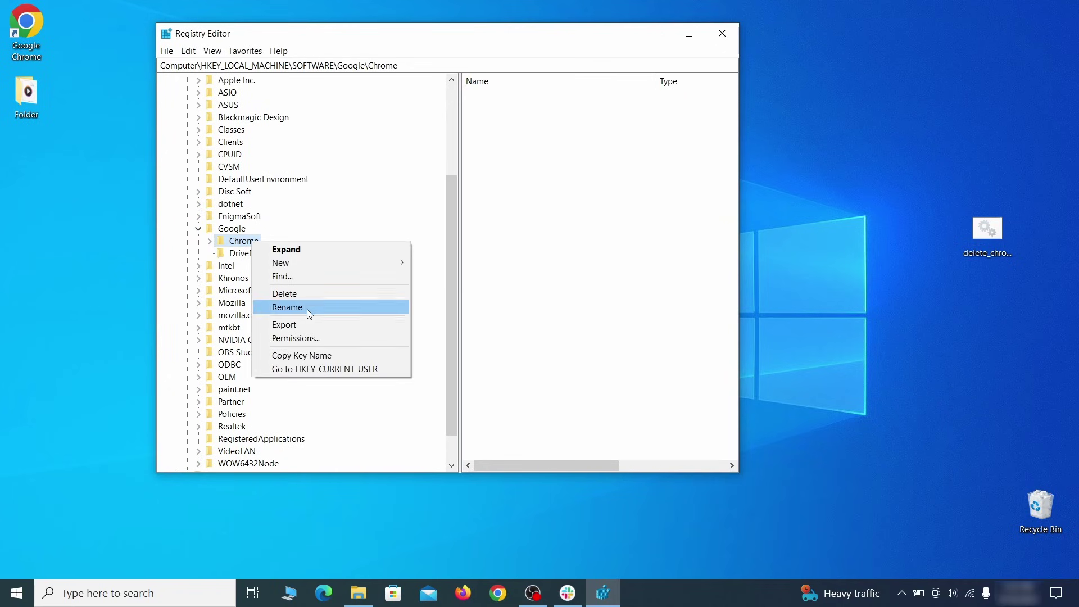
left_click(320, 337)
left_click(391, 332)
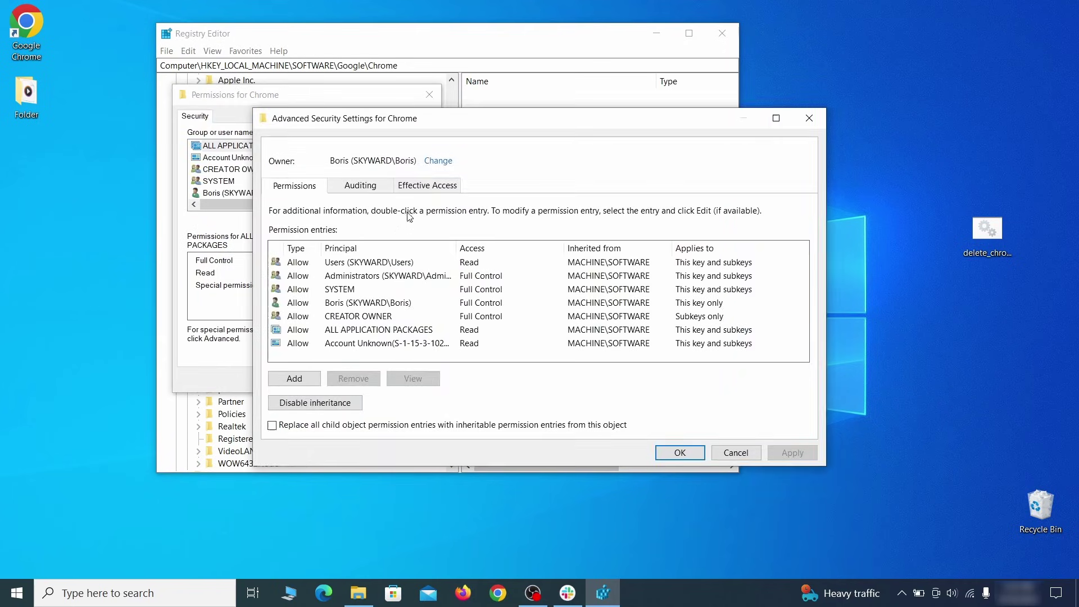
left_click(436, 162)
type("Everyone")
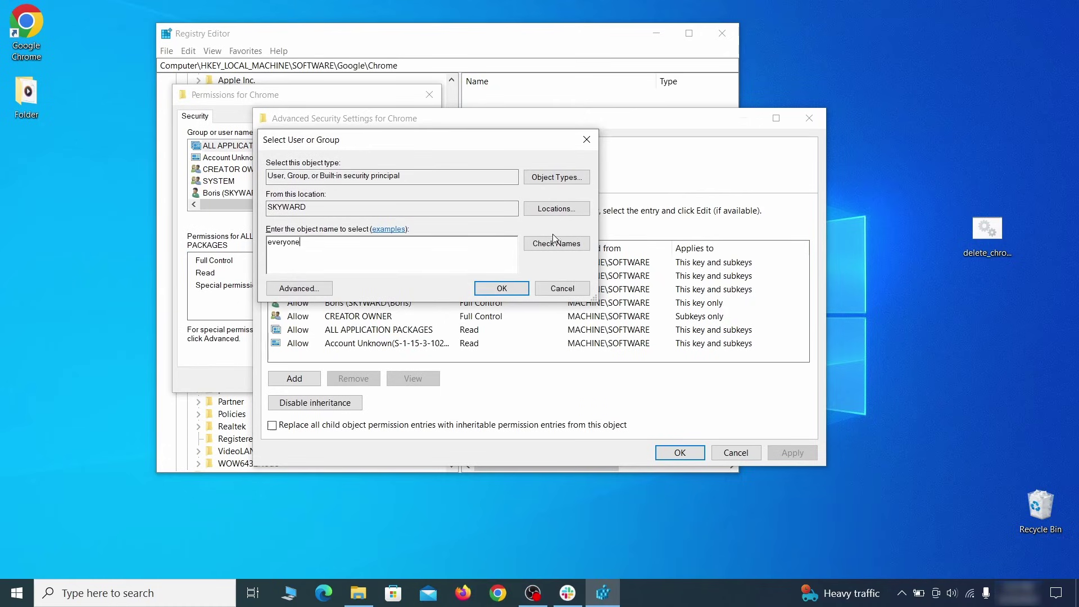
left_click(503, 288)
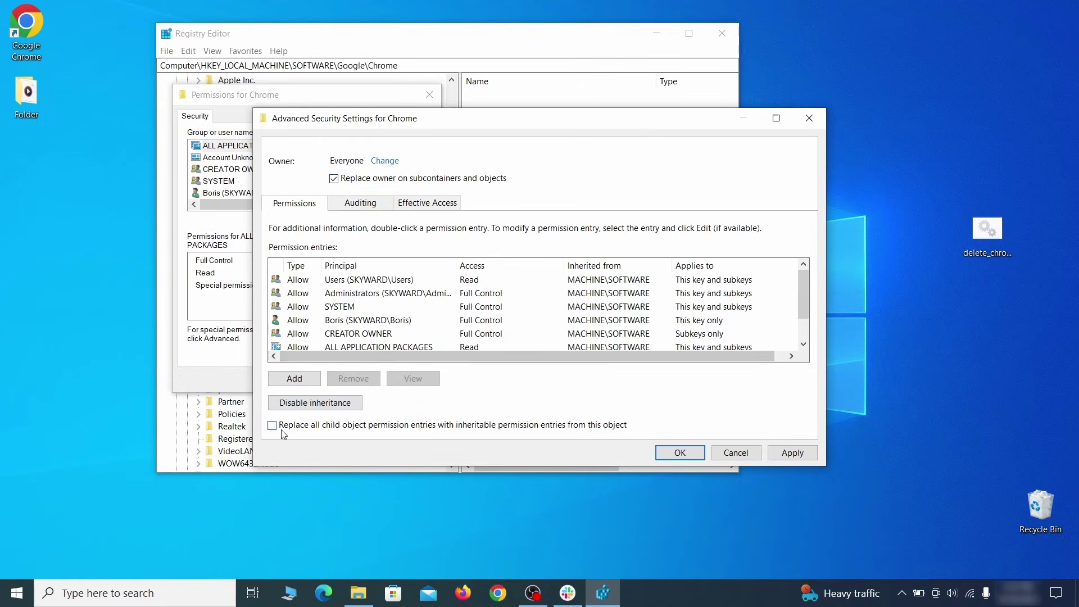
left_click(791, 455)
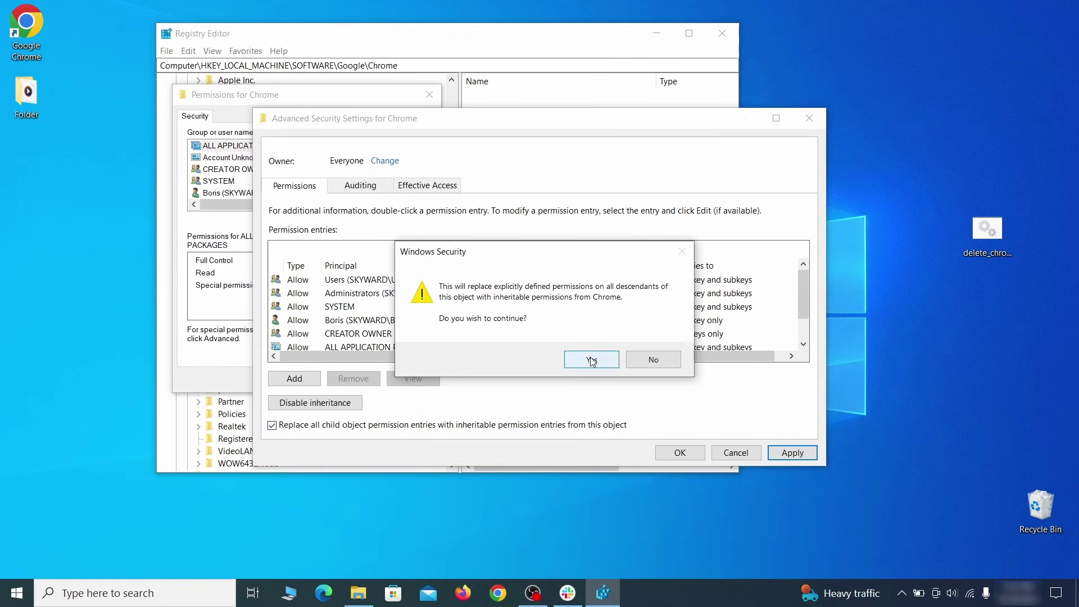
left_click(592, 360)
left_click(680, 453)
left_click(291, 379)
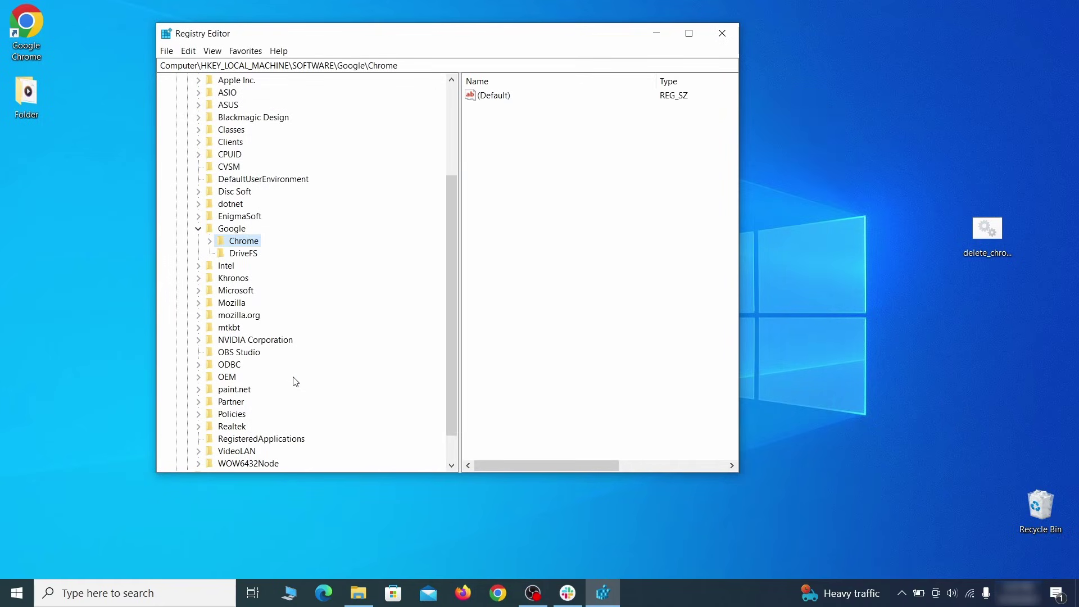
- Delete the Chrome key under HKLM\SOFTWARE\Google
right_click(246, 242)
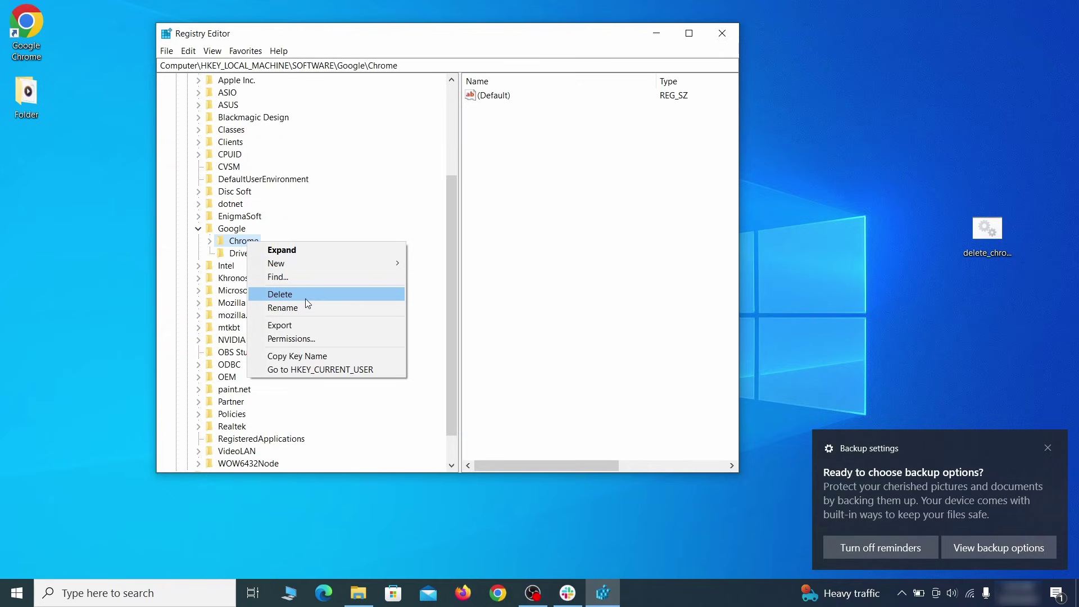
left_click(305, 297)
left_click(616, 301)
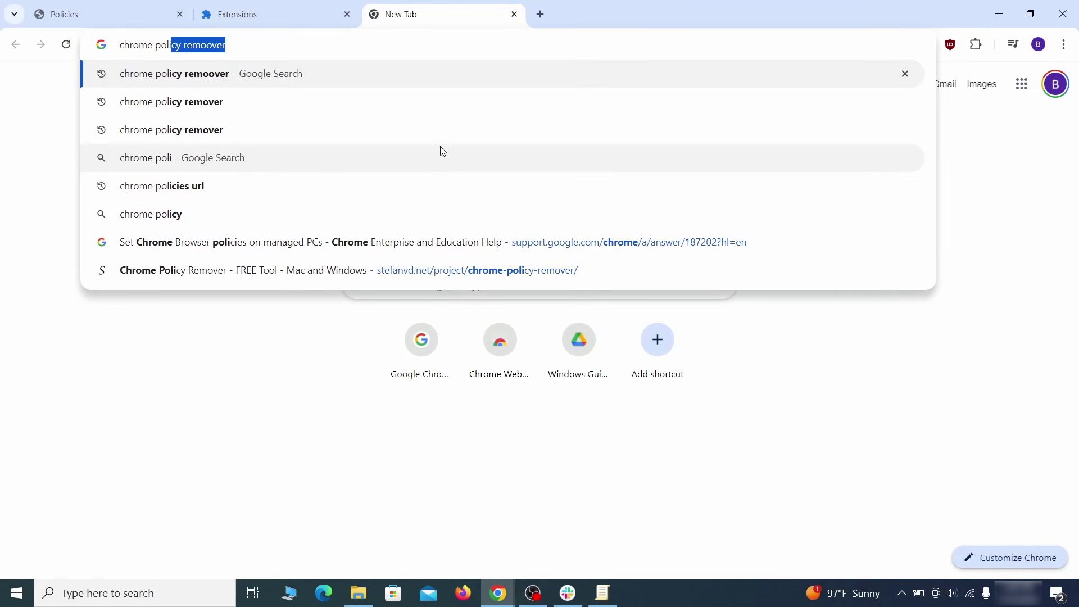
type("y rem")
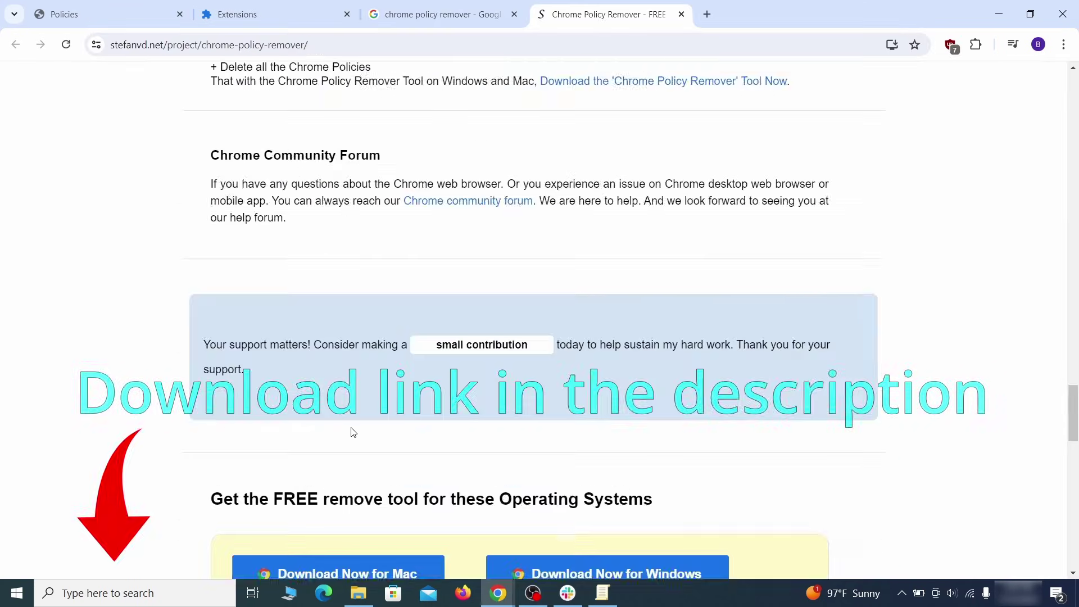
scroll(352, 432, "down", 3)
- Download the Windows Chrome Policy Remover from stefanvd.net and run it as admin via Run anyway
left_click(650, 291)
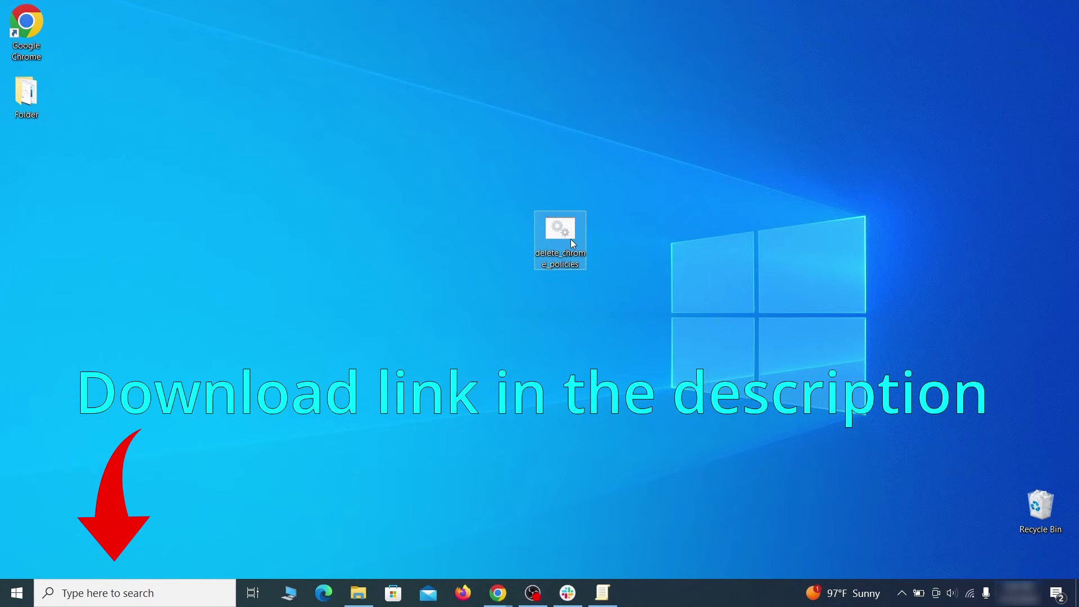
right_click(571, 239)
left_click(634, 286)
left_click(390, 195)
left_click(588, 424)
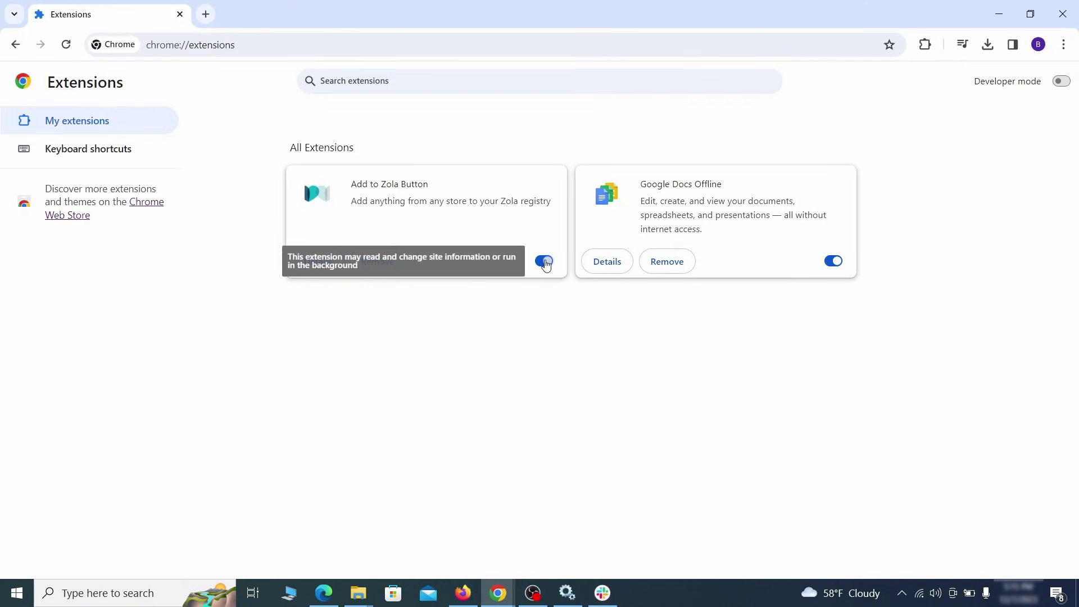
- Disable and remove the Add to Zola Button extension, then go to Privacy and security settings
left_click(544, 261)
left_click(379, 261)
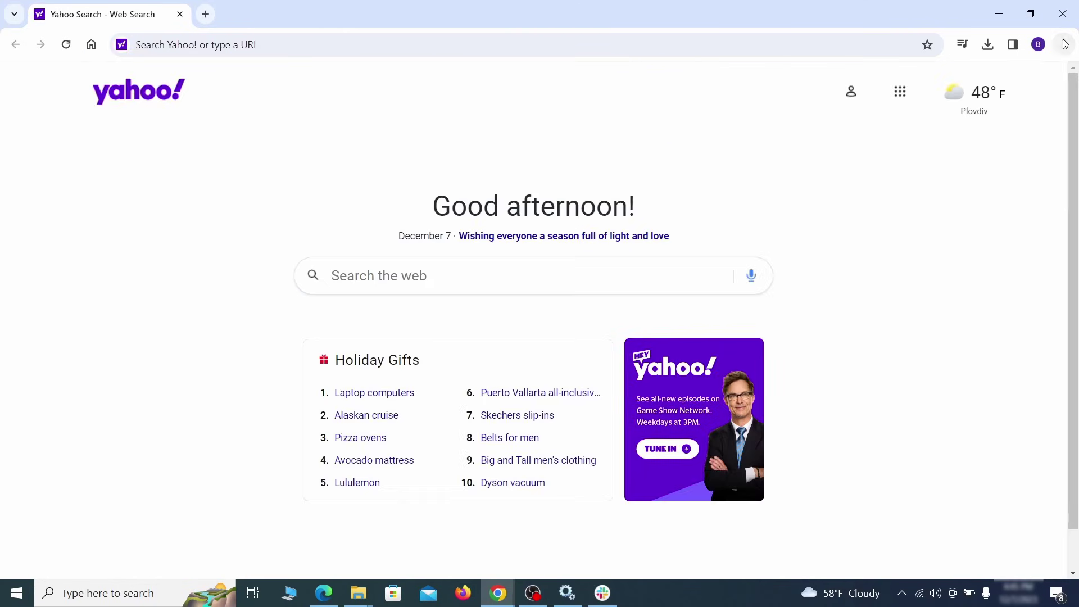
left_click(1063, 43)
left_click(890, 509)
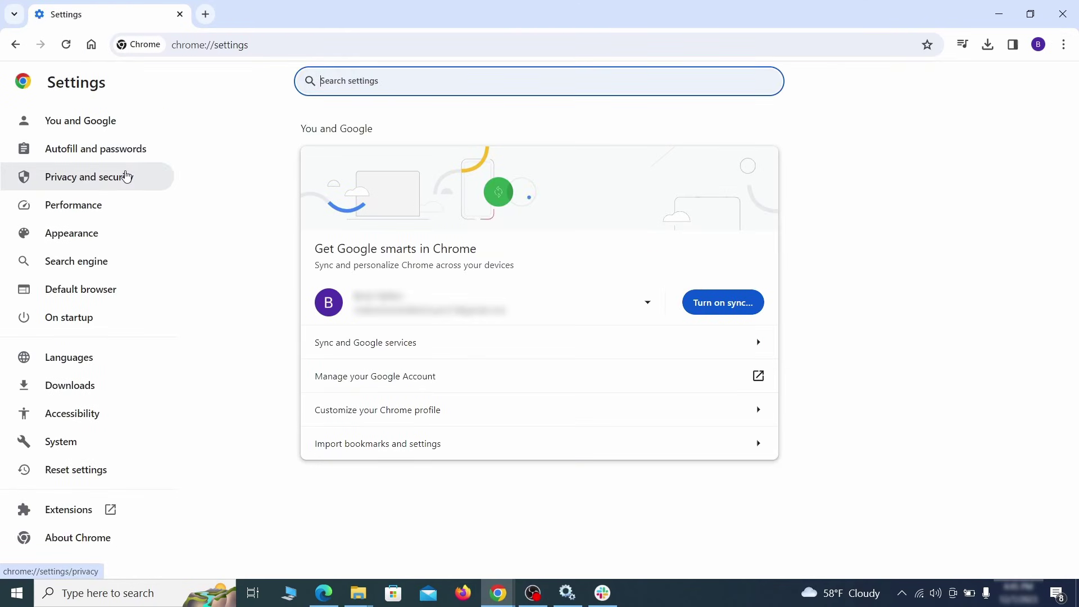
left_click(126, 176)
scroll(849, 367, "down", 2)
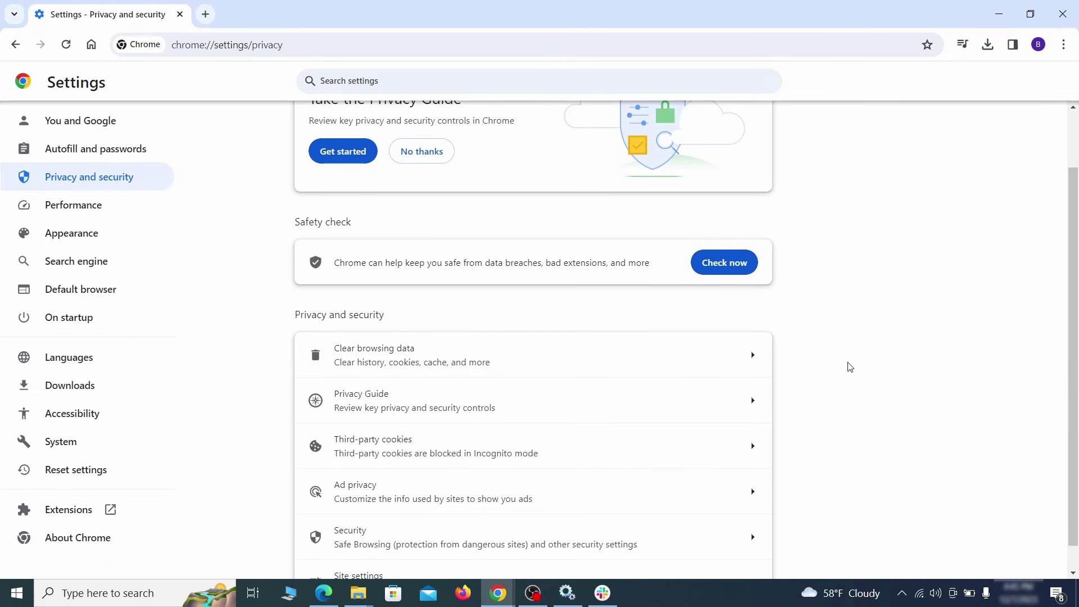
- Clear recent browsing data from the Clear browsing data dialog and go to Site settings
left_click(703, 363)
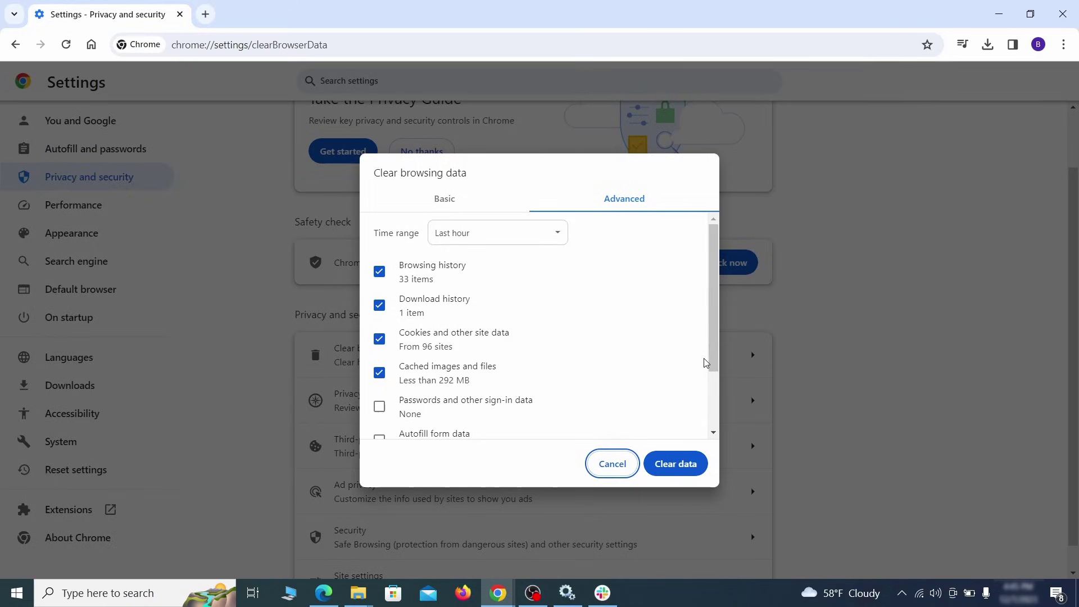
left_click(474, 203)
left_click(602, 202)
scroll(540, 355, "down", 3)
left_click(678, 464)
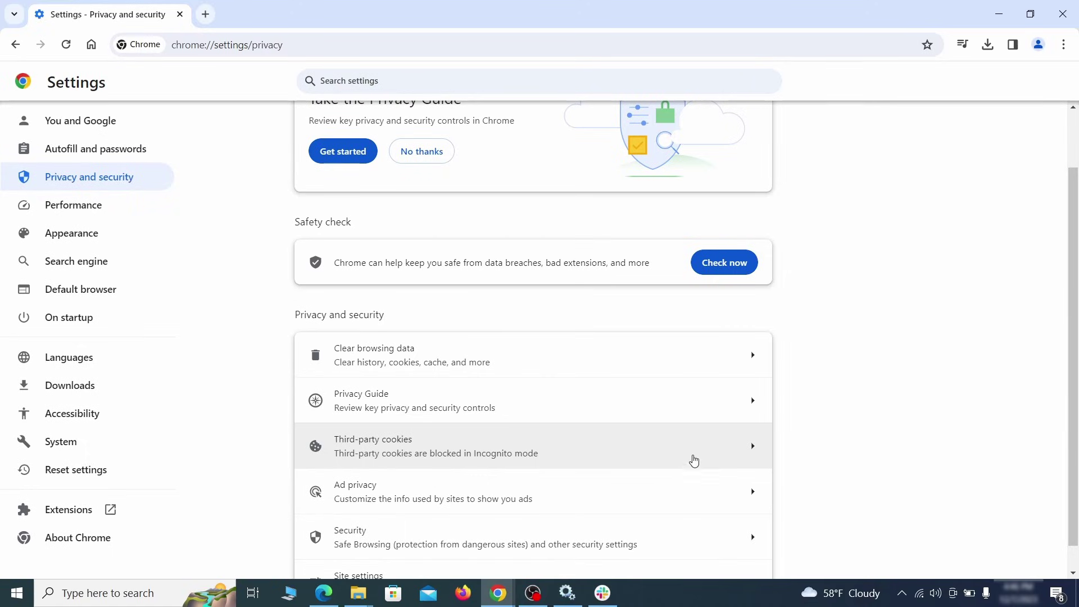
scroll(810, 368, "down", 1)
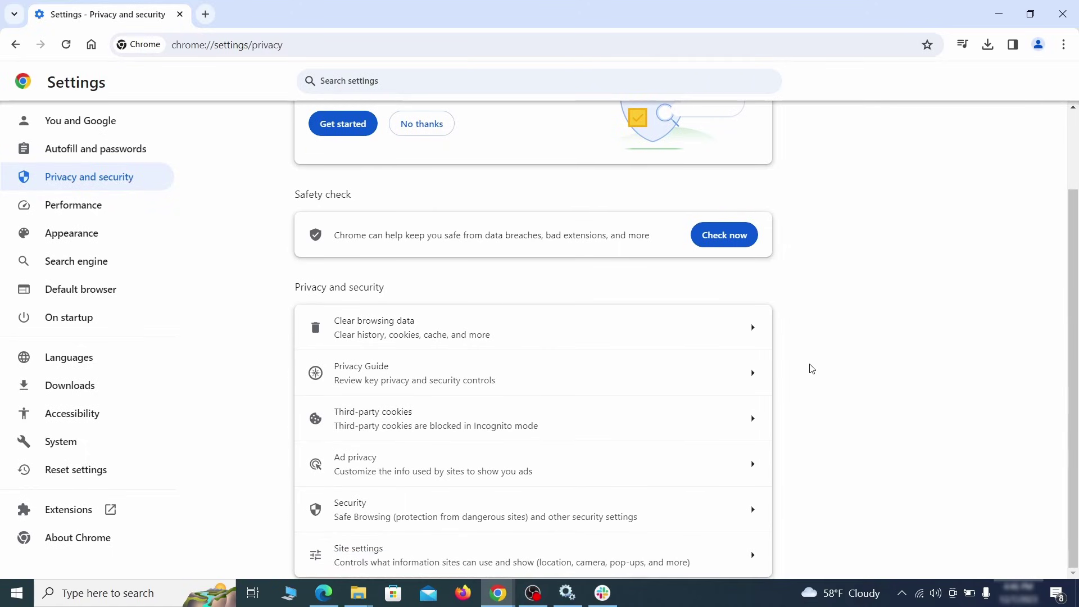
left_click(525, 549)
scroll(761, 357, "down", 2)
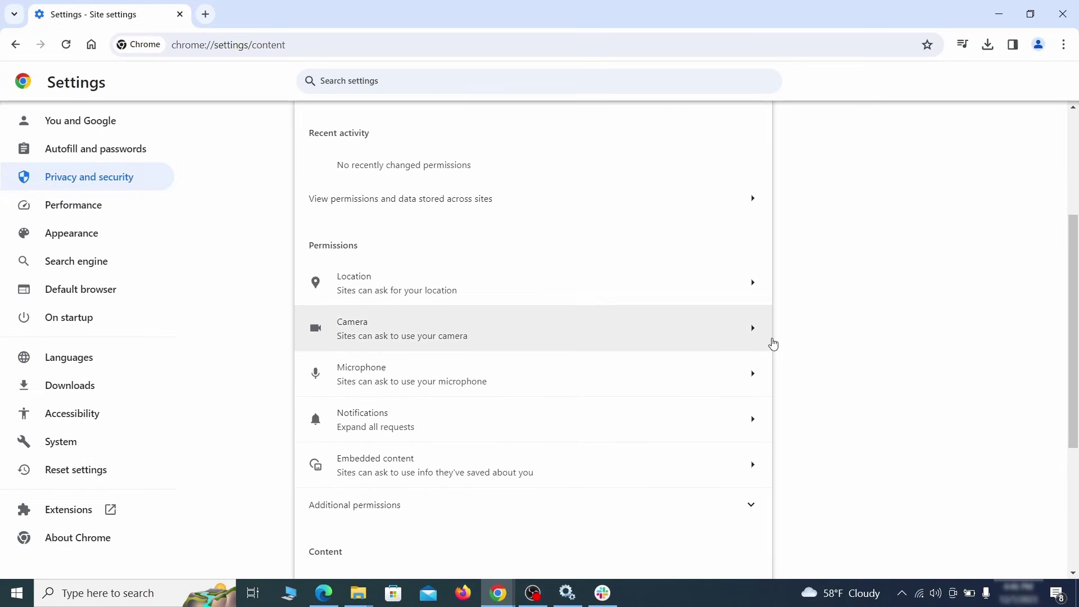
scroll(771, 343, "down", 1)
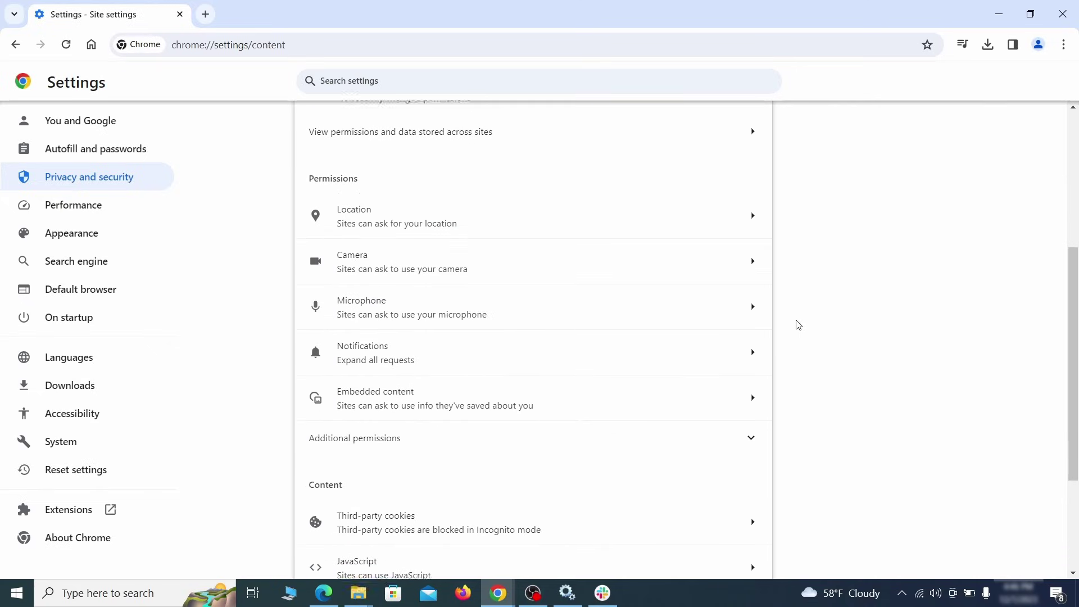
- Remove ExampleRougeURL.com from allowed notification senders, then view the third-party cookie settings
left_click(544, 220)
left_click(750, 523)
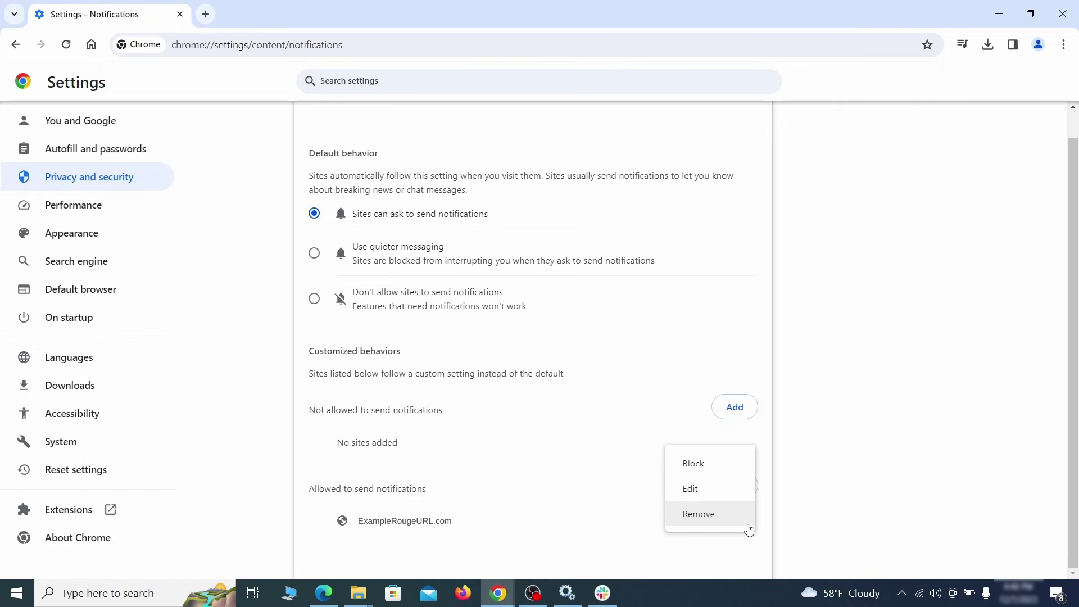
left_click(713, 519)
key("alt+Left")
scroll(585, 381, "down", 2)
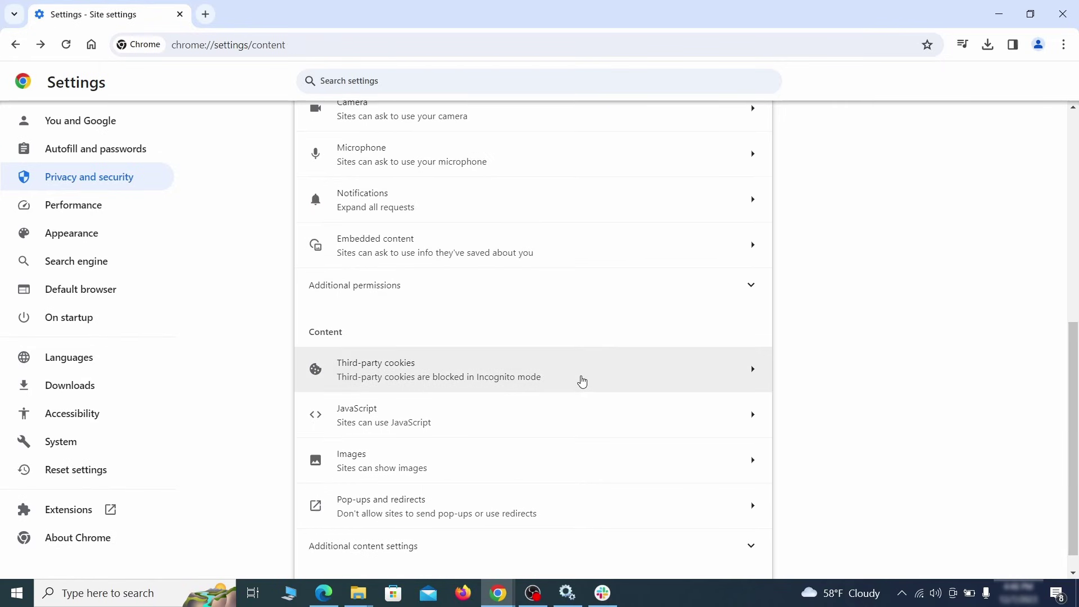
left_click(581, 381)
scroll(592, 417, "down", 1)
scroll(595, 418, "down", 2)
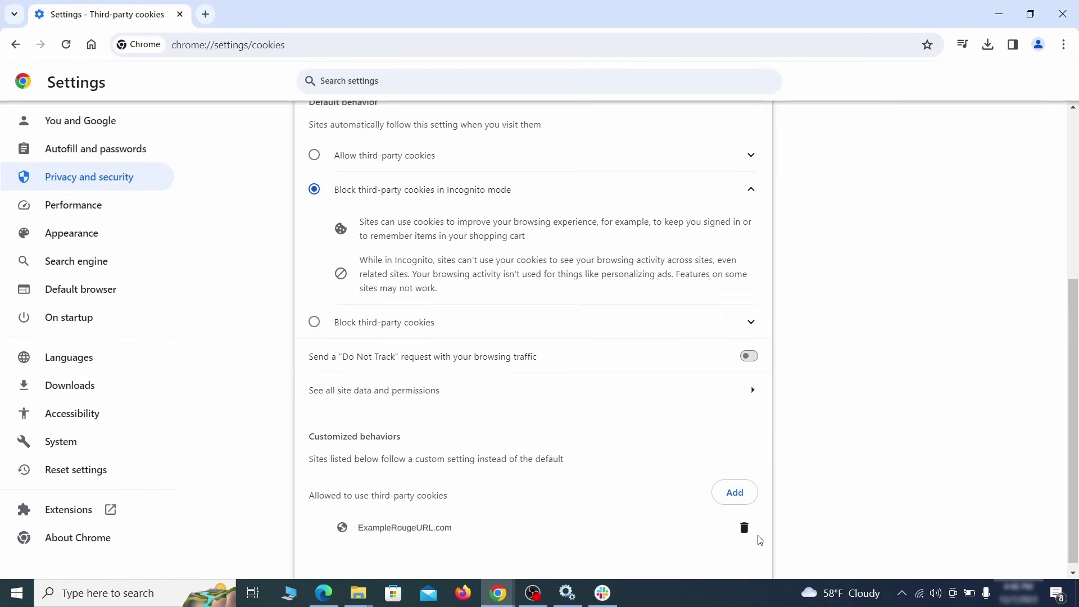
- Delete the ExampleRougeURL.com site search from Manage search engines
left_click(71, 233)
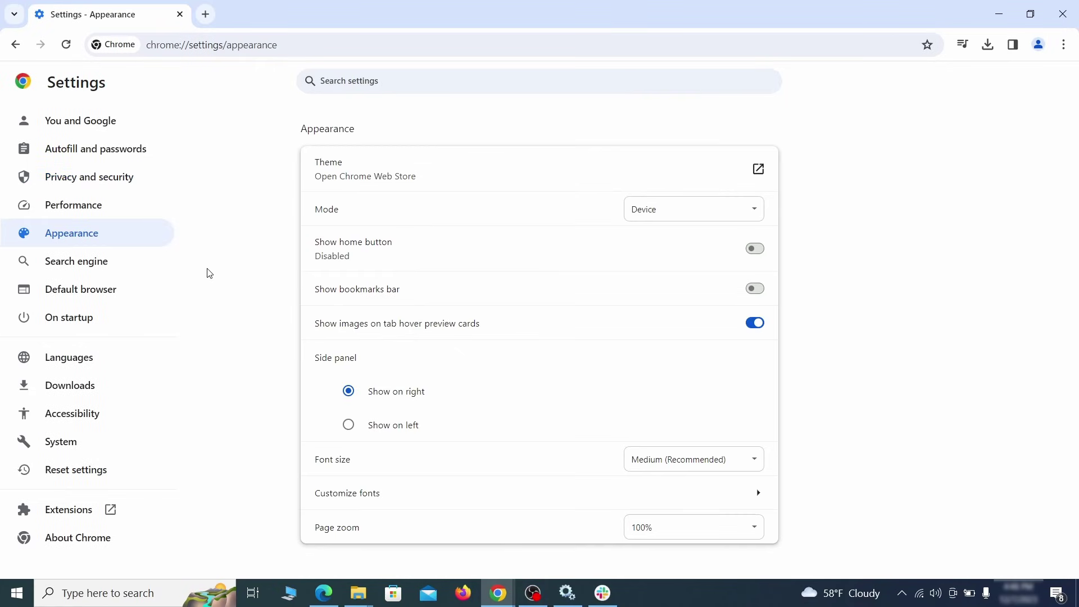
left_click(111, 264)
left_click(693, 209)
scroll(687, 296, "down", 5)
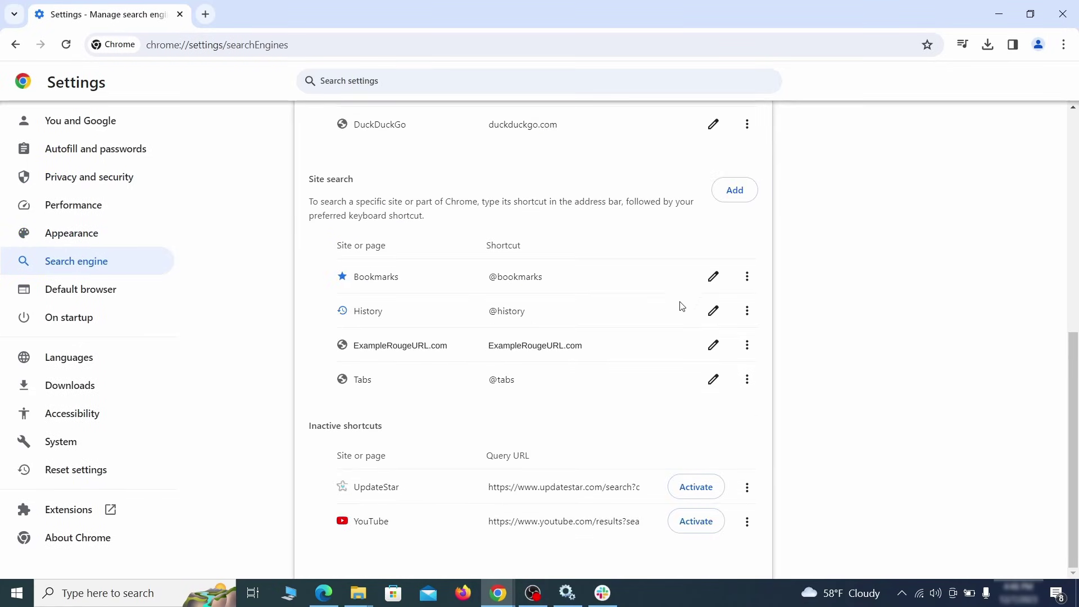
left_click(748, 347)
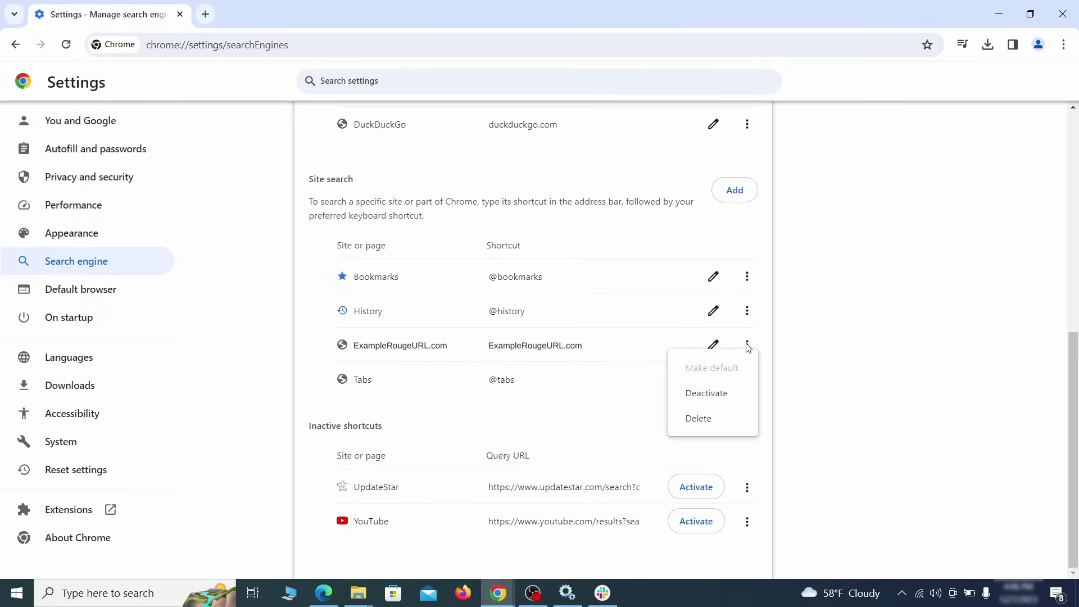
left_click(700, 419)
key("alt+Left")
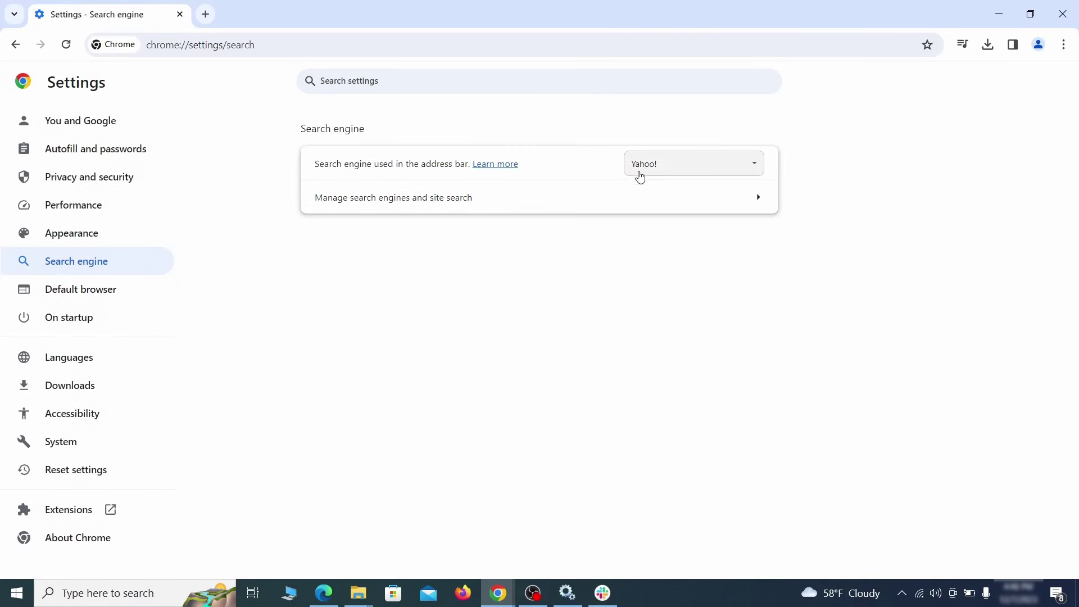
- Switch the address-bar search engine from Yahoo! to Google and go to On startup settings
left_click(736, 168)
left_click(708, 182)
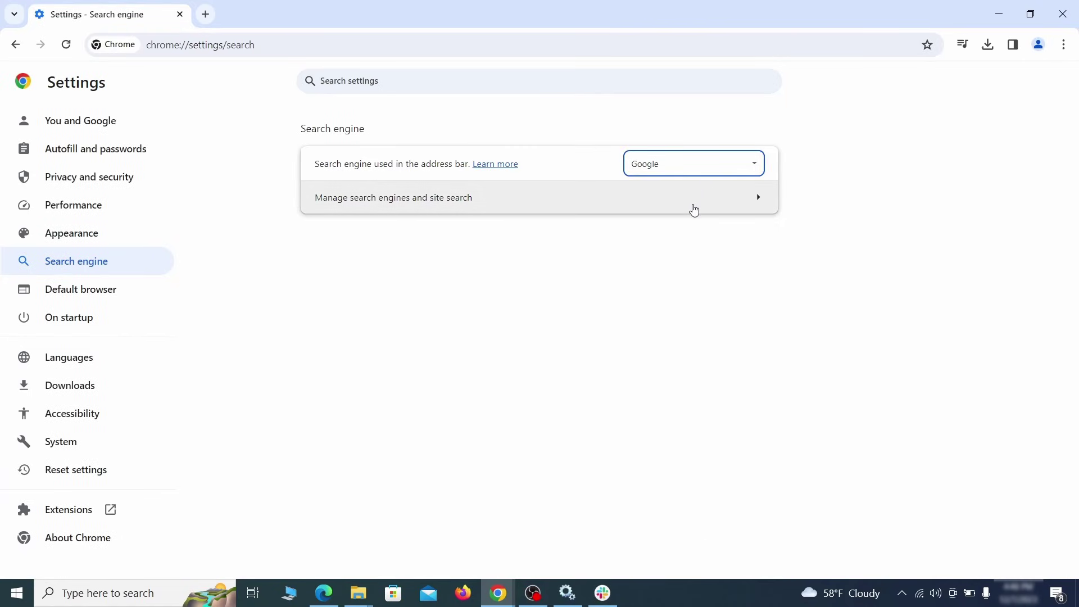
left_click(693, 209)
left_click(85, 317)
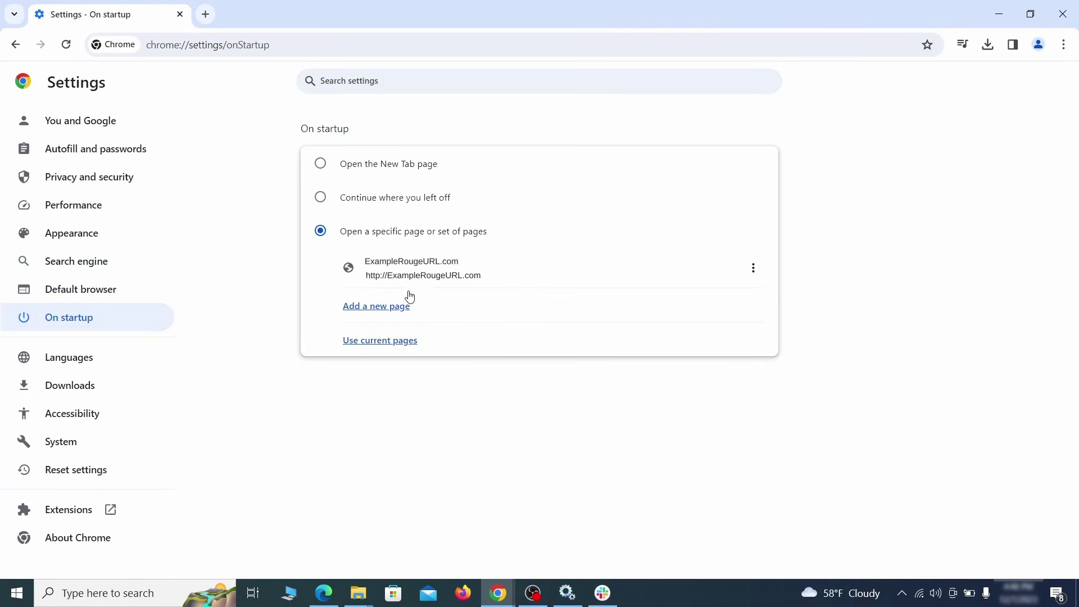
- Remove ExampleRougeURL.com from Chrome's startup pages so it opens the New Tab page
left_click(753, 270)
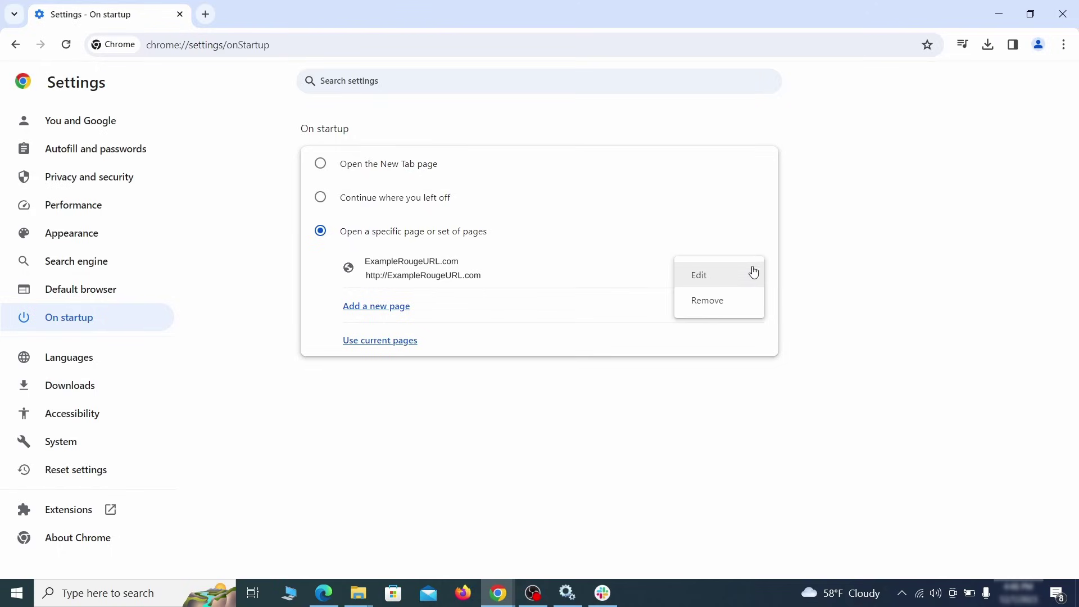
left_click(718, 301)
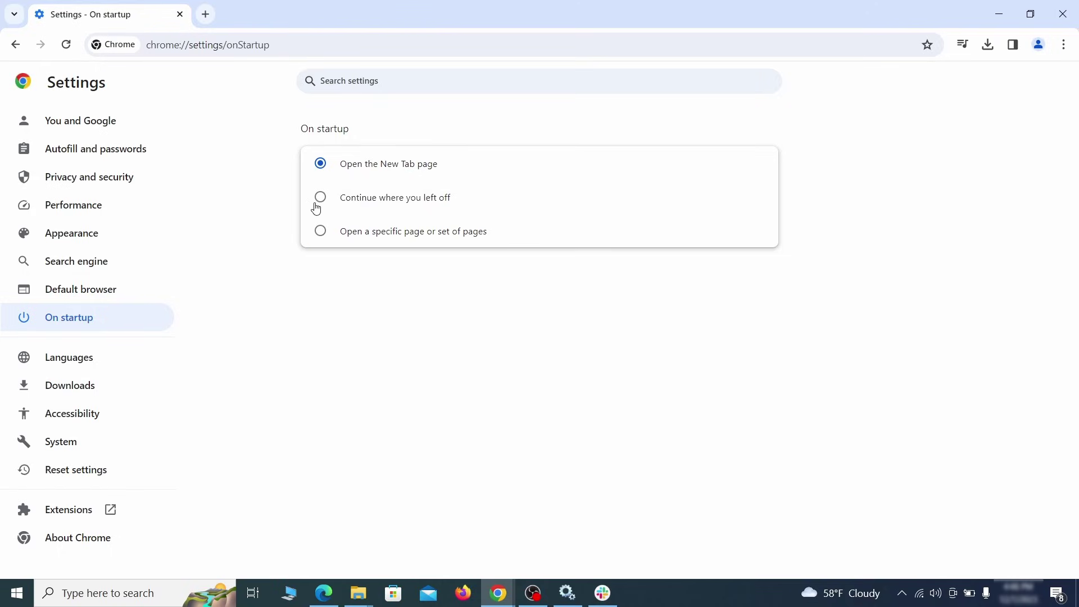